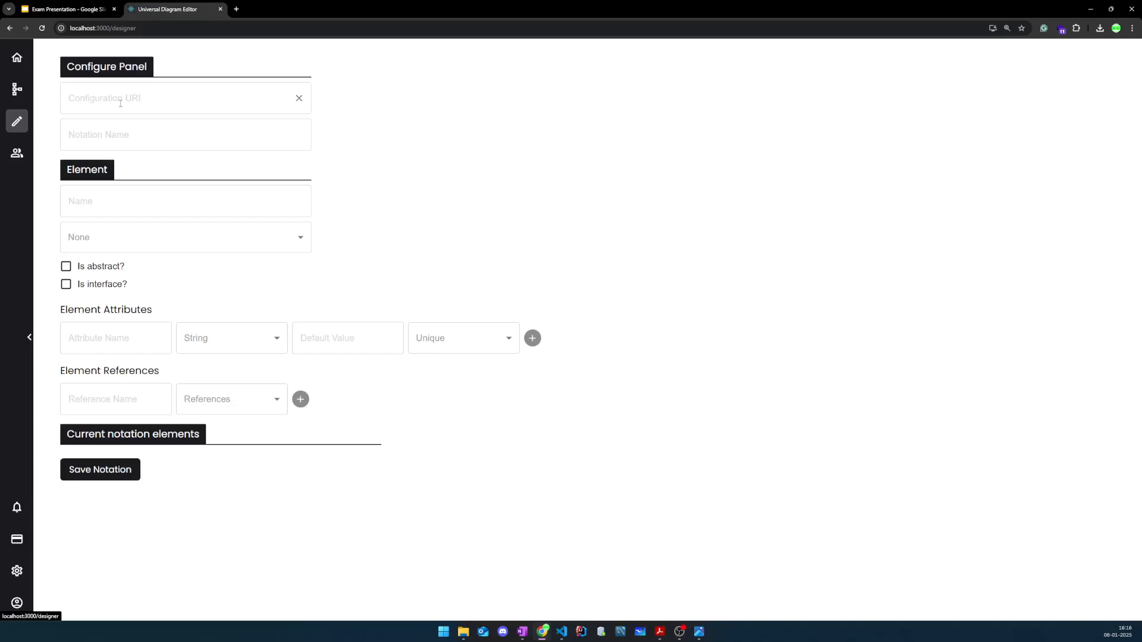
Load the Petri Net configuration and consult the Petri-Net-Meta-Model-UML.png diagram for its elements
left_click(147, 98)
left_click(148, 128)
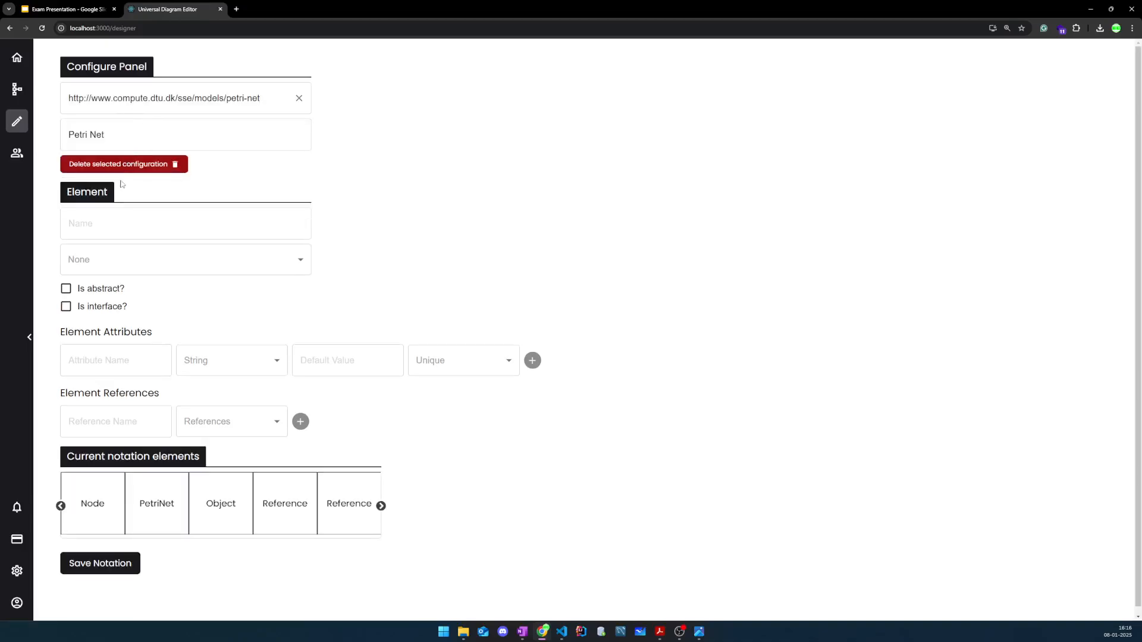
left_click(112, 224)
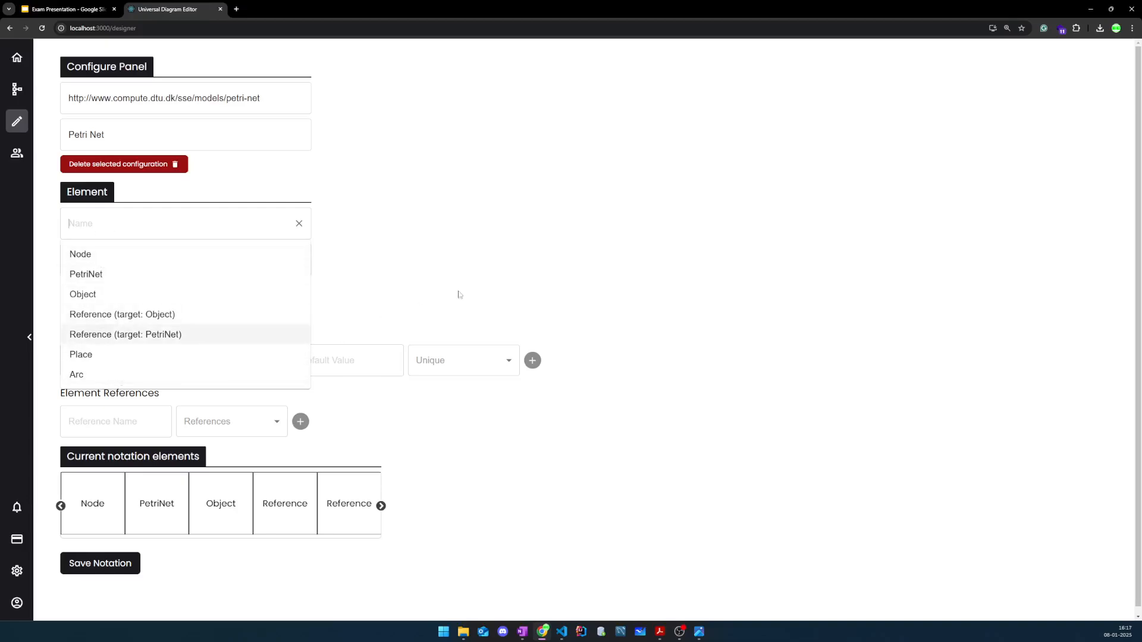
left_click(699, 633)
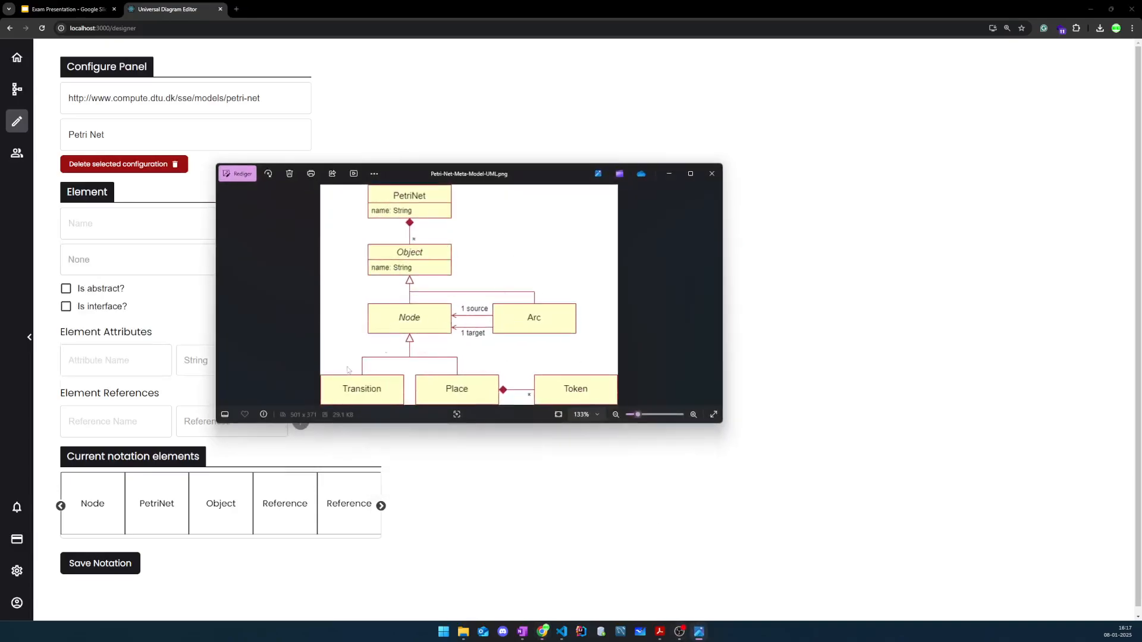
left_click(669, 173)
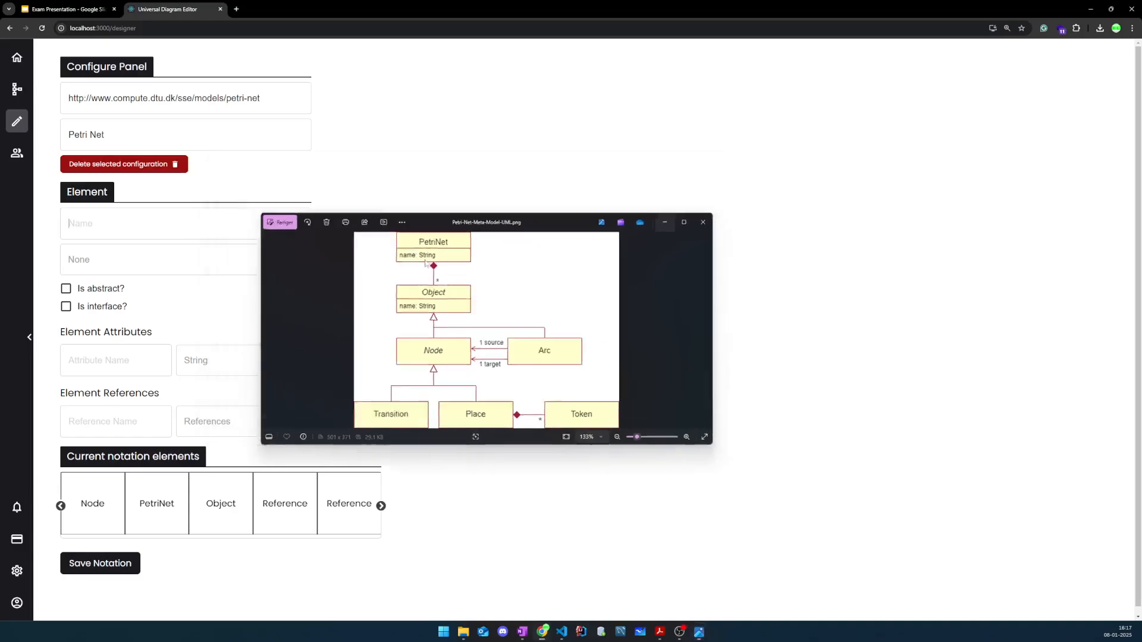
Open the existing Arc element in the draw panel and view its available line types
left_click(125, 223)
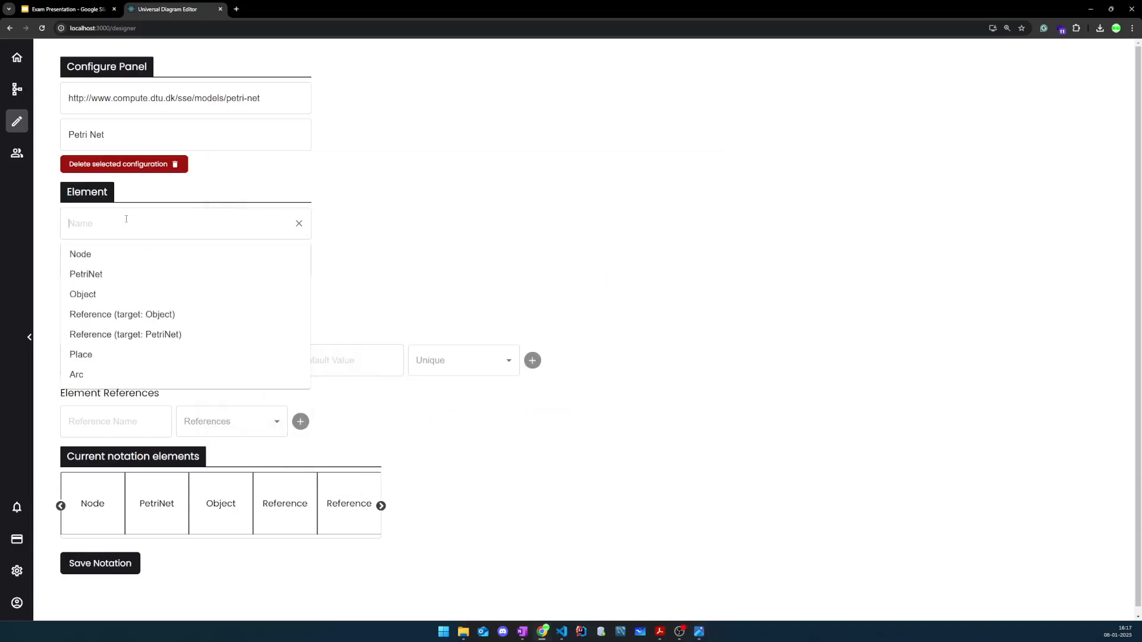
left_click(100, 376)
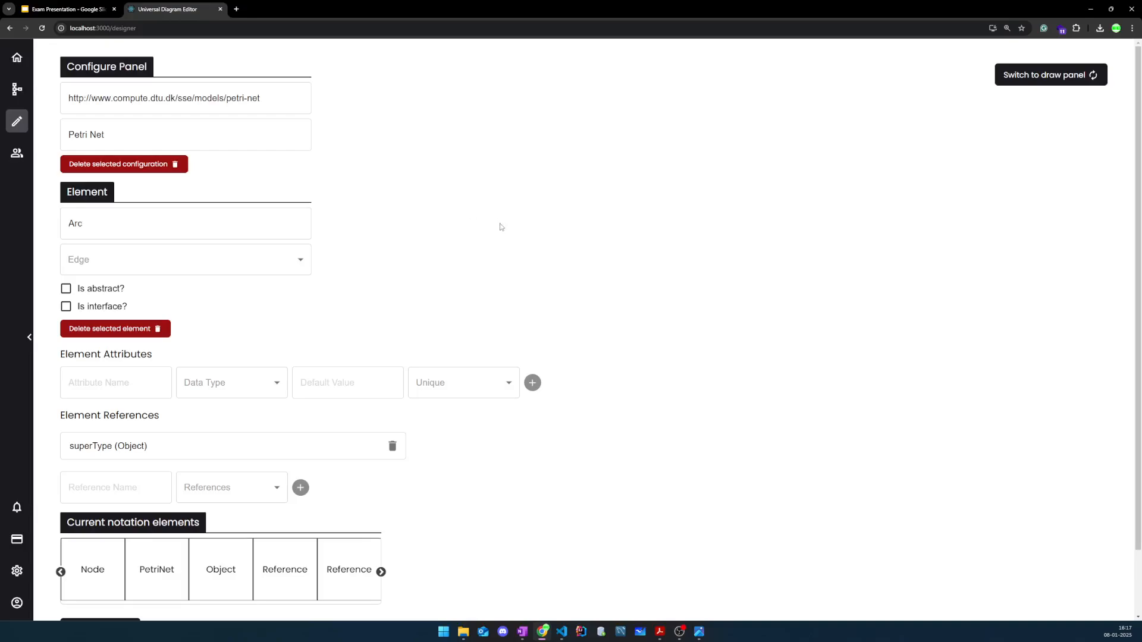
left_click(1026, 77)
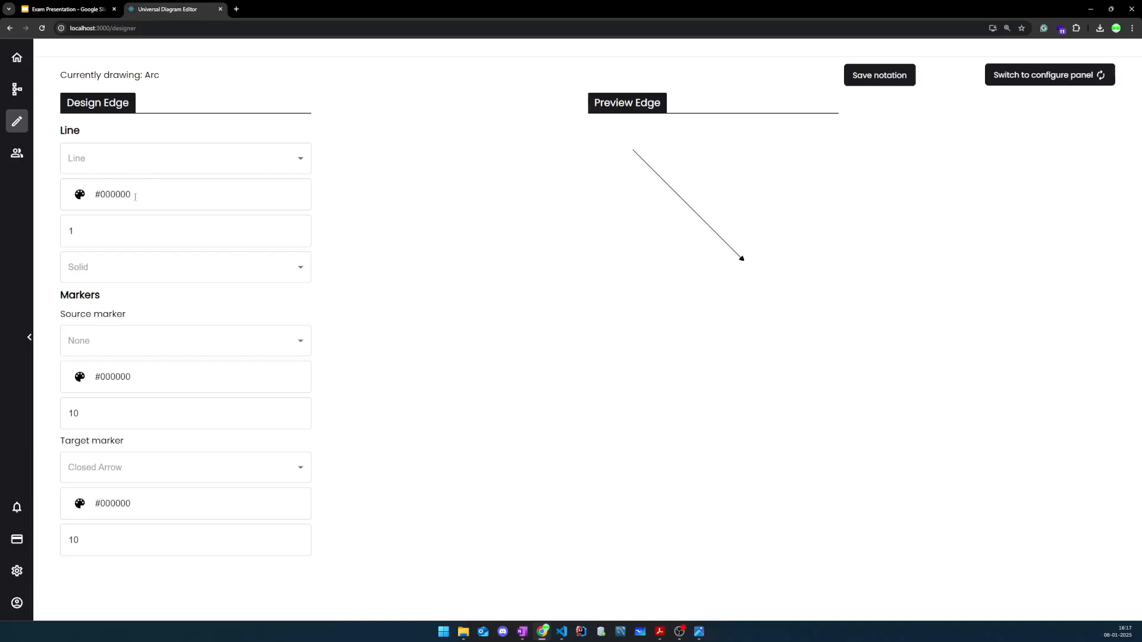
left_click(96, 168)
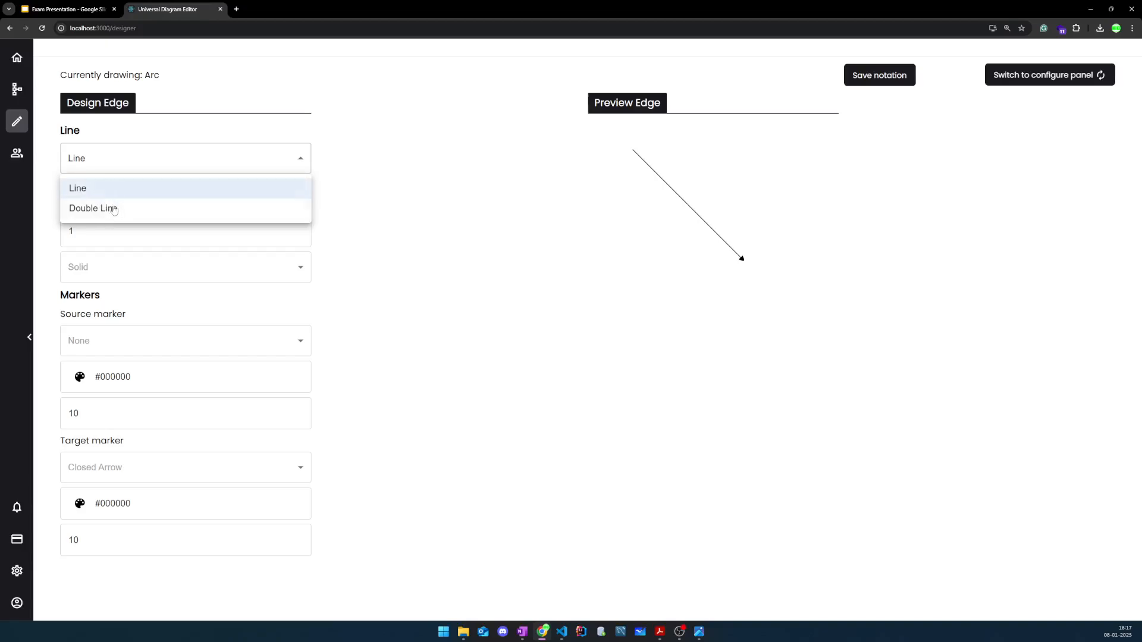
left_click(128, 162)
Try red and blue shades for the Arc's line colour, ending back at #000000
left_click(156, 201)
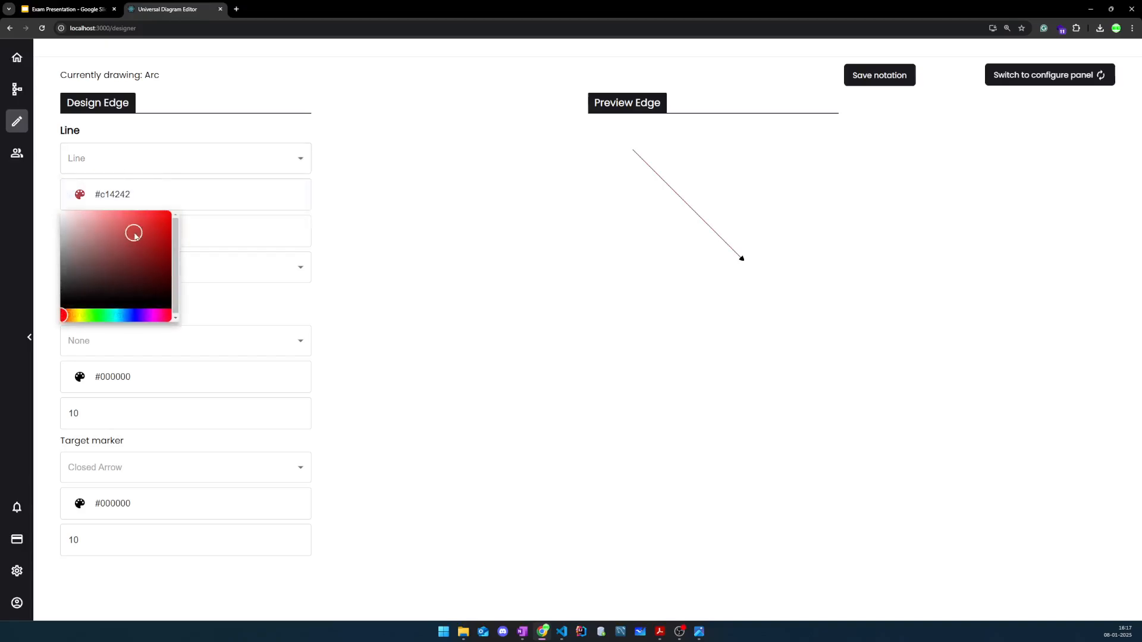
left_click_drag(132, 232, 183, 204)
left_click(130, 321)
left_click_drag(84, 301, 54, 319)
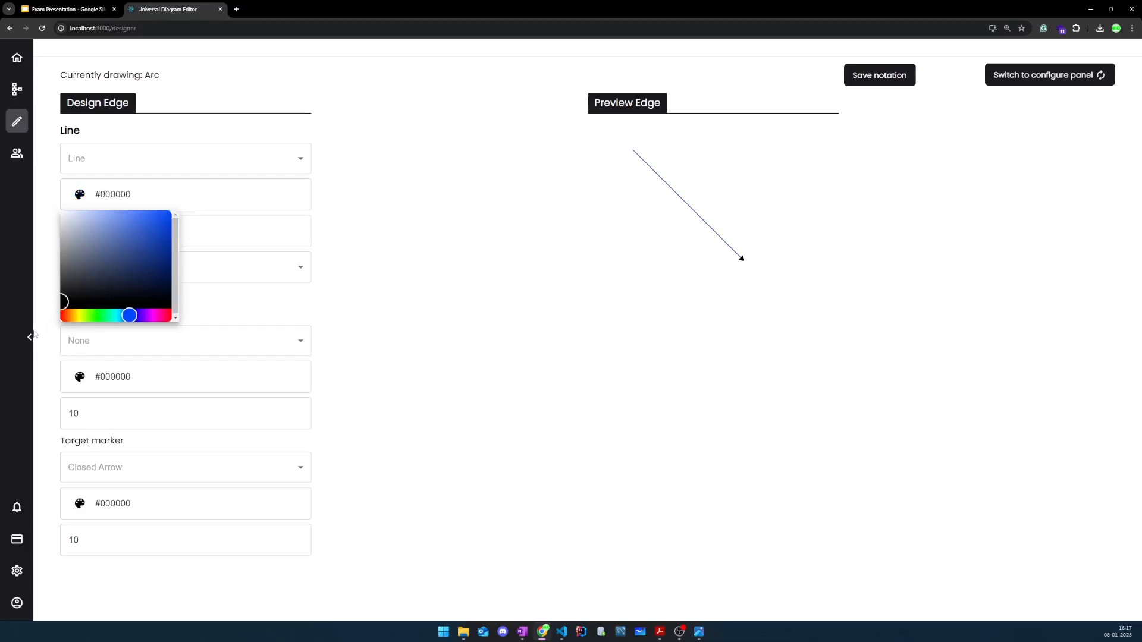
left_click(375, 239)
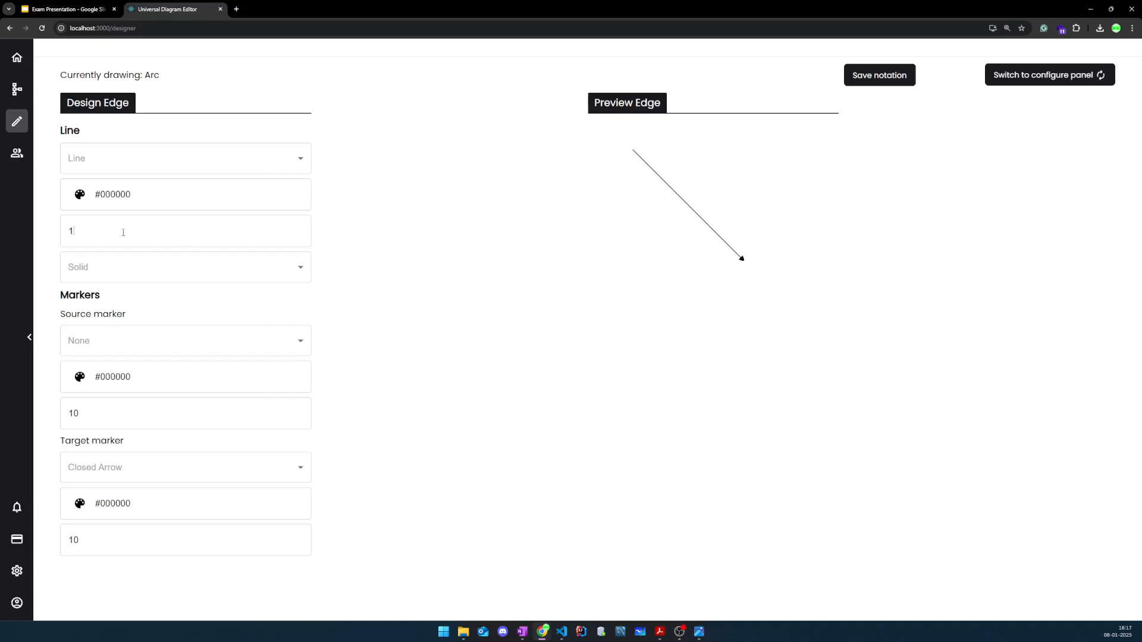
Try line widths of 2, 3 and 4 for the Arc, ending back at 1
key("BackSpace")
type("2")
key("BackSpace")
type("3")
key("BackSpace")
type("4")
key("BackSpace")
type("1")
Try the Dotted line style on the Arc and restore it to Solid
left_click(120, 266)
left_click(97, 318)
left_click(110, 272)
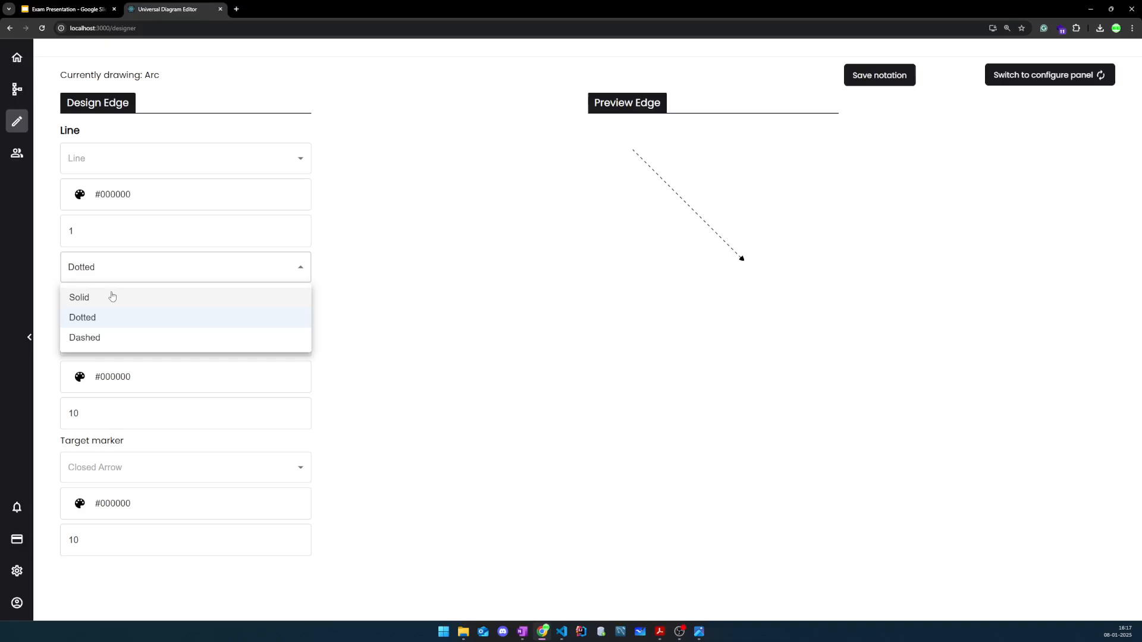
left_click(112, 296)
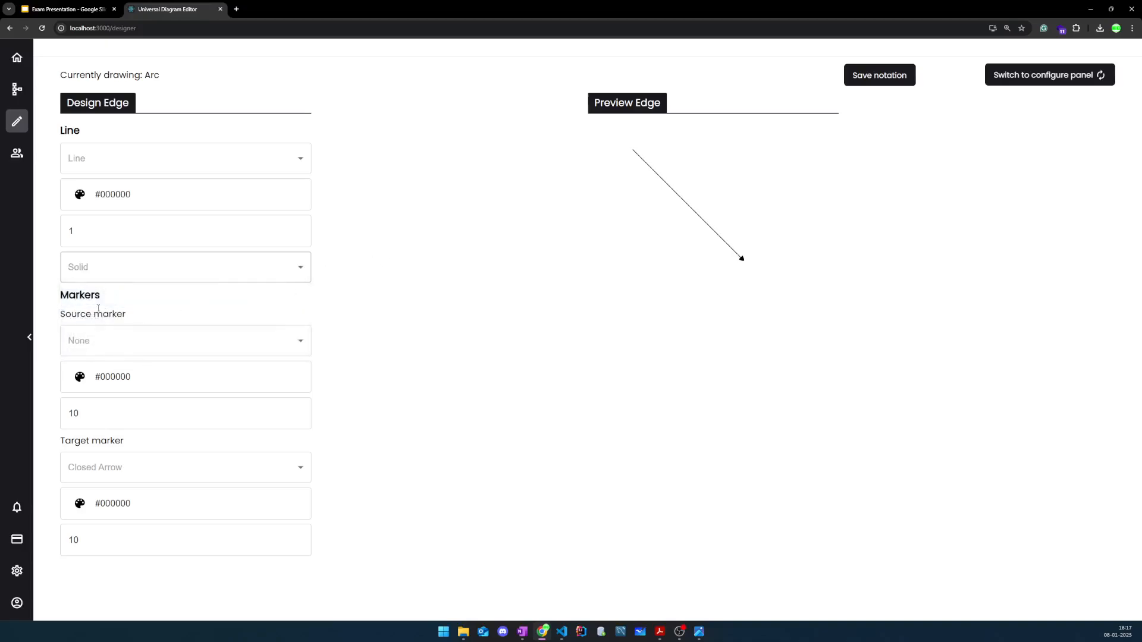
Try Open Arrow and Closed Arrow as the Arc's source marker and restore it to None
left_click(107, 347)
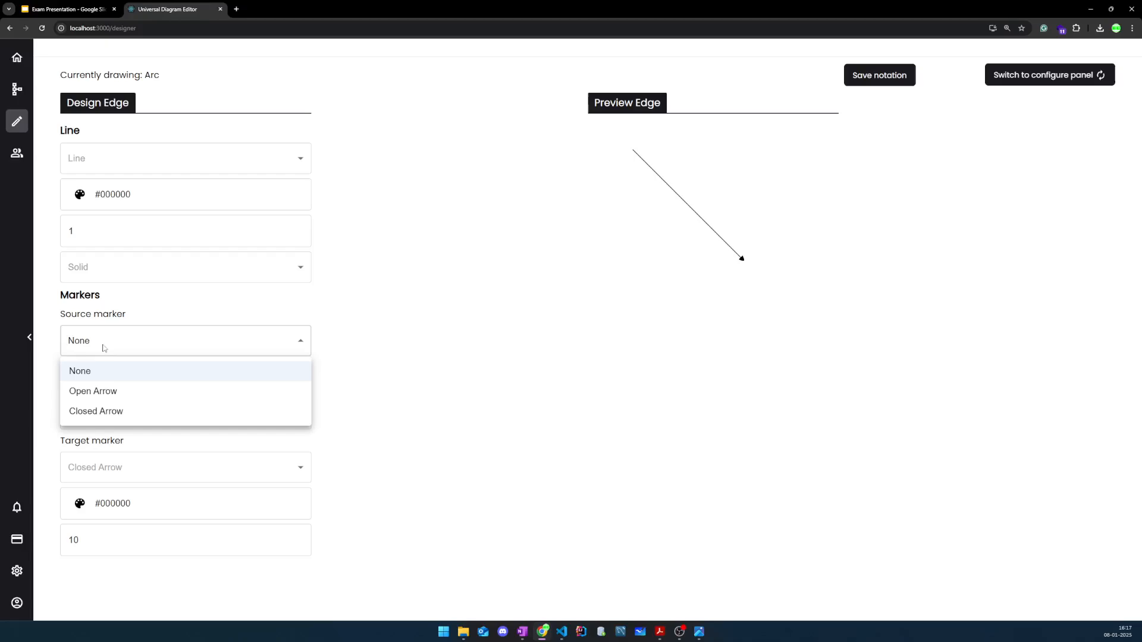
left_click(90, 390)
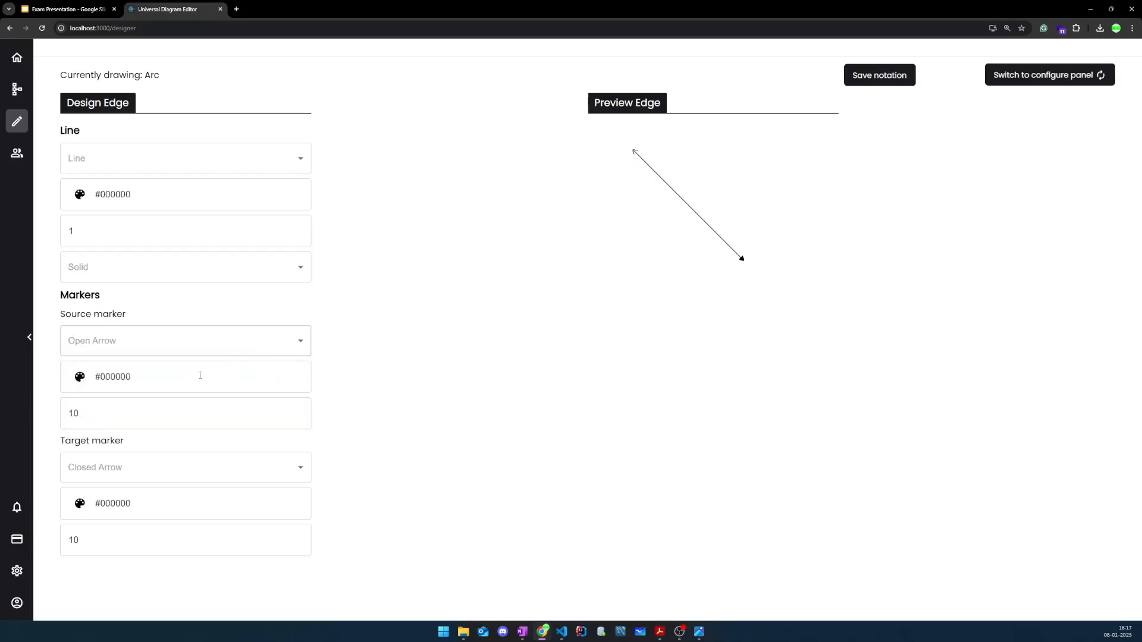
left_click(167, 343)
left_click(118, 410)
left_click(119, 345)
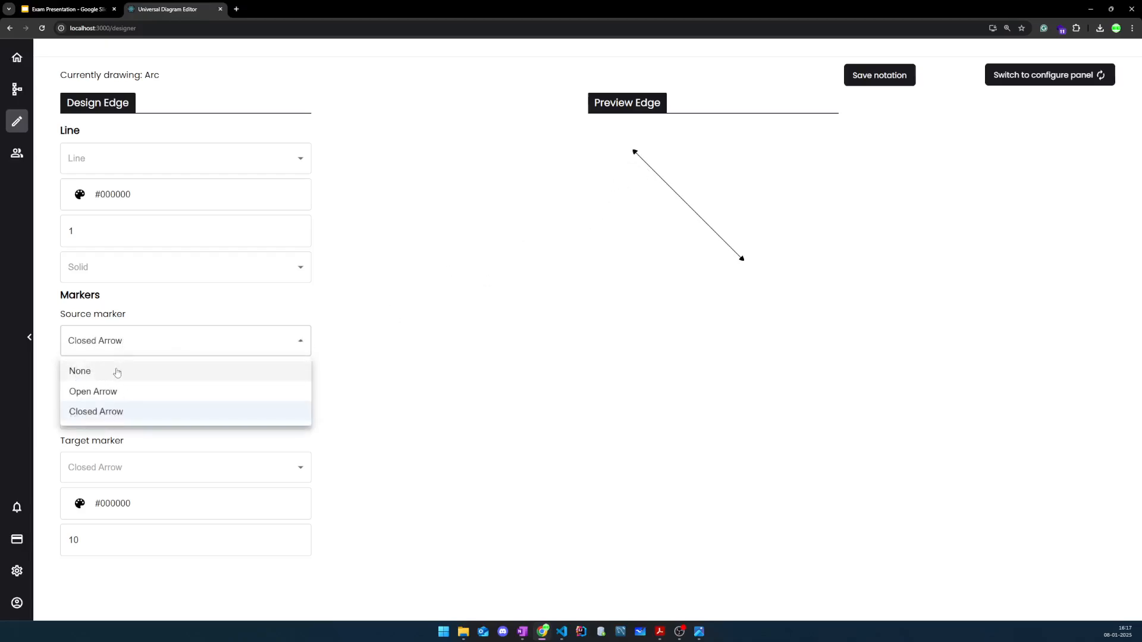
left_click(117, 372)
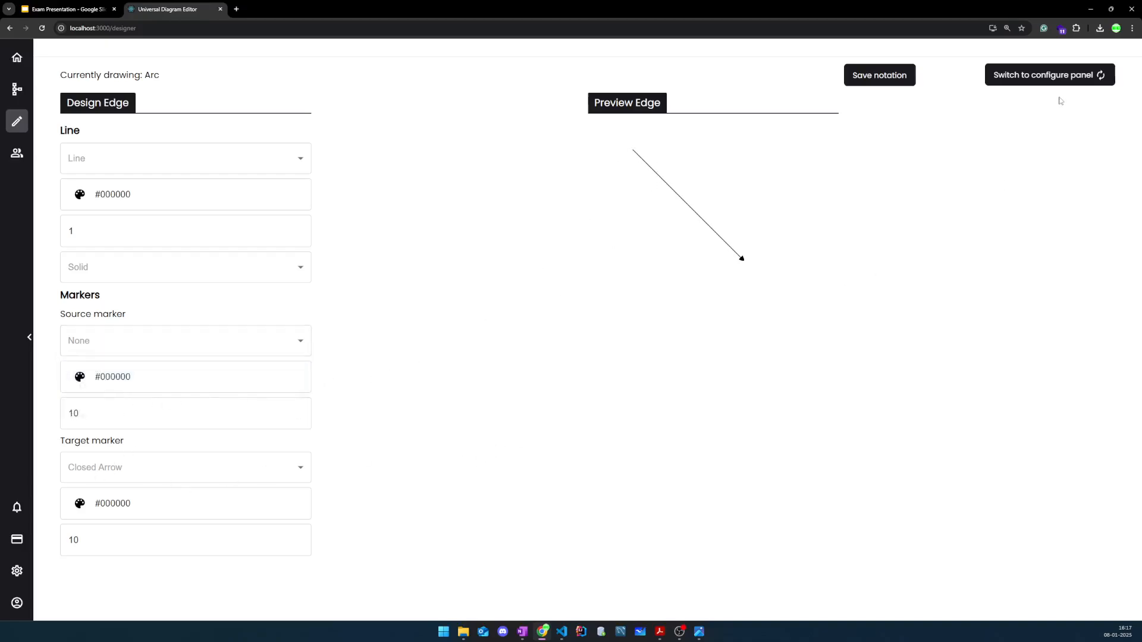
Return to the configure panel, reload the page and load the Petri Net configuration again
left_click(1064, 75)
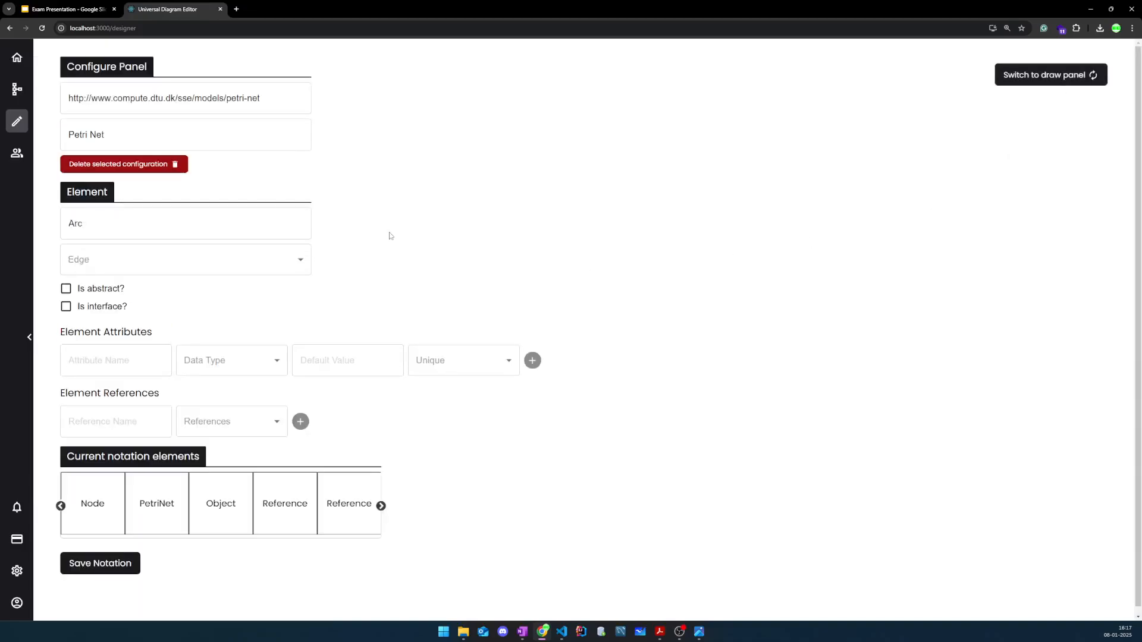
left_click(92, 227)
left_click(420, 202)
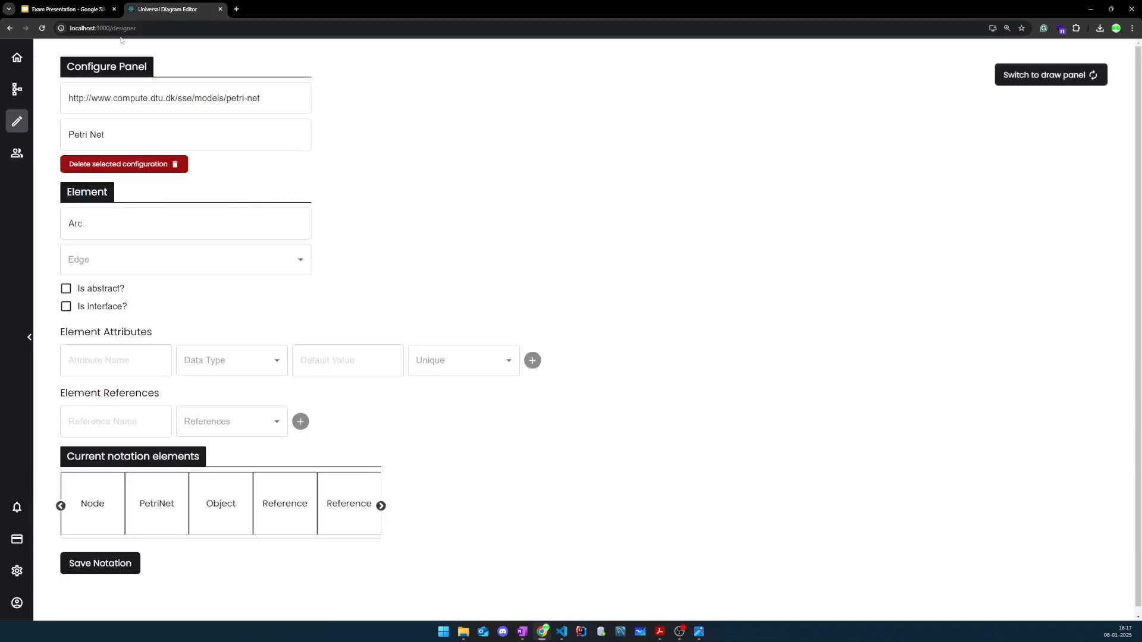
left_click(42, 28)
left_click(137, 95)
left_click(158, 128)
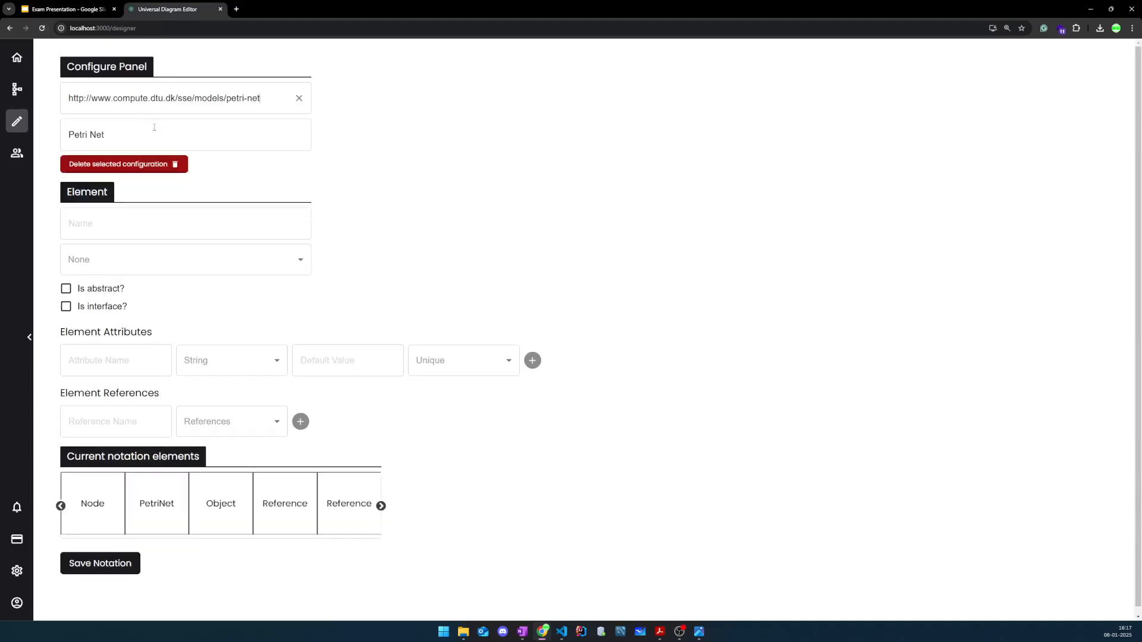
Define a new element named Transition with the type Node
left_click(95, 218)
type("T")
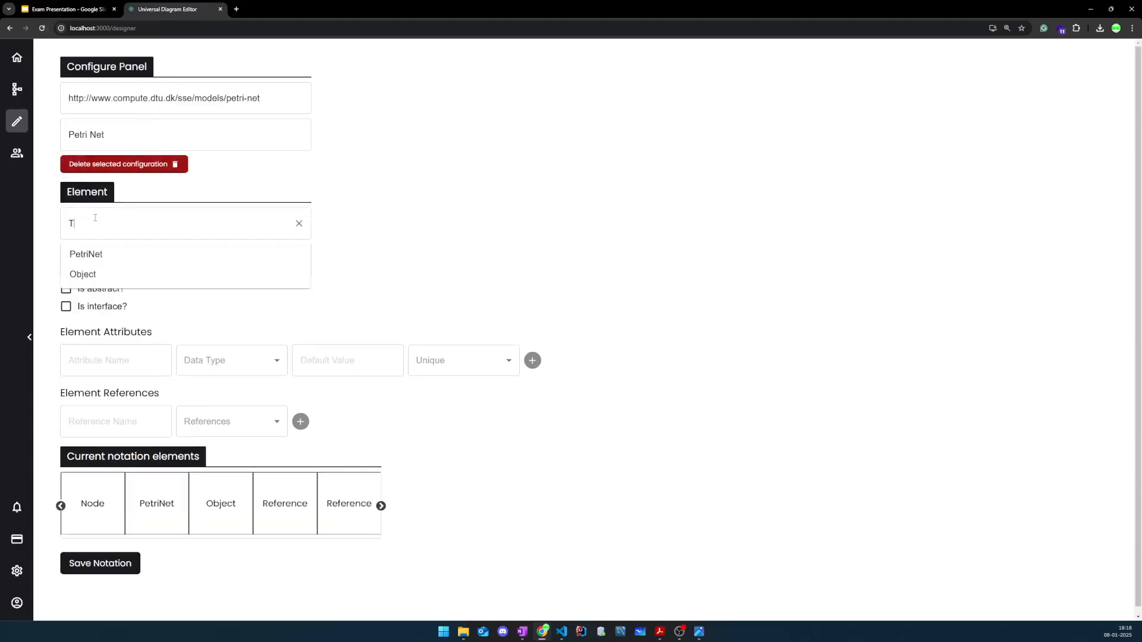
type("ransition")
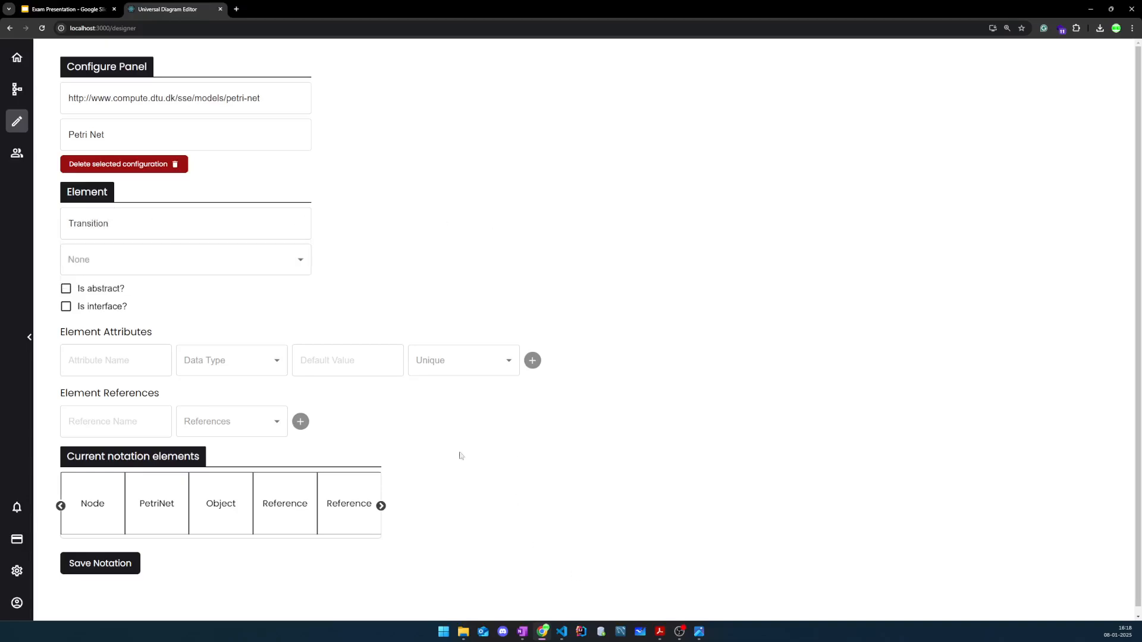
left_click(204, 269)
left_click(97, 309)
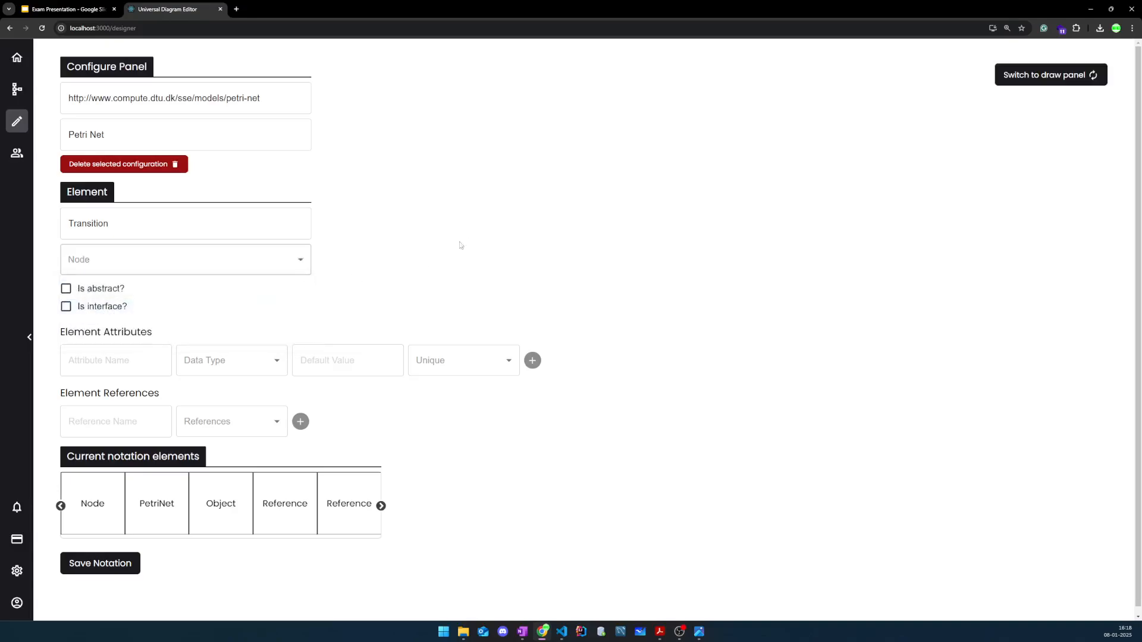
Check the meta-model diagram for Transition's parent and add a superType reference to Node
left_click(699, 631)
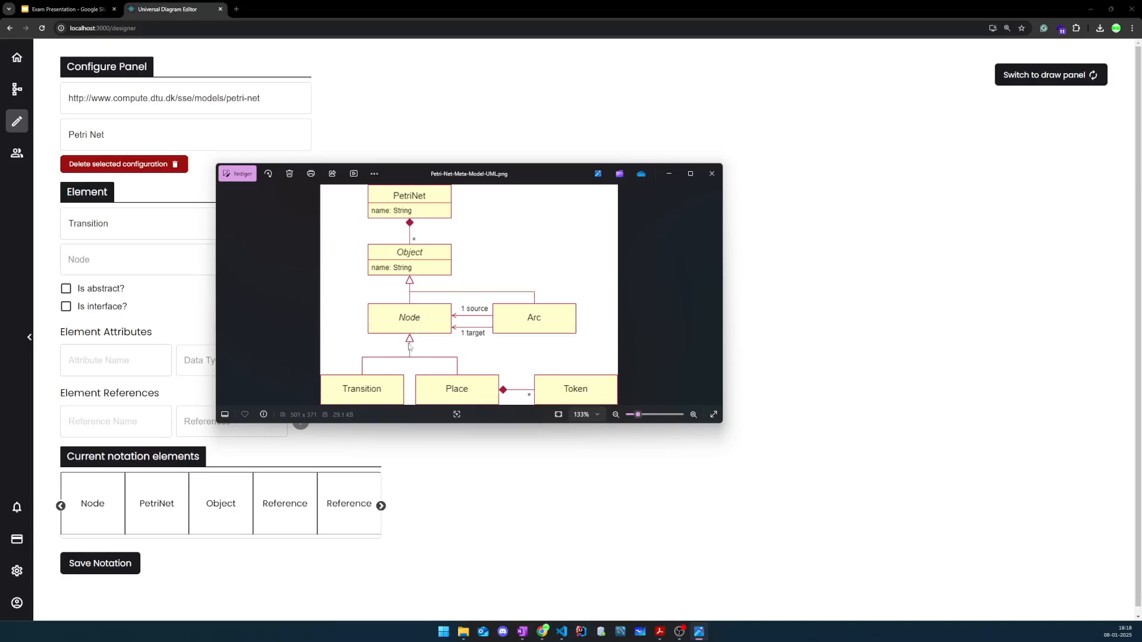
left_click(669, 174)
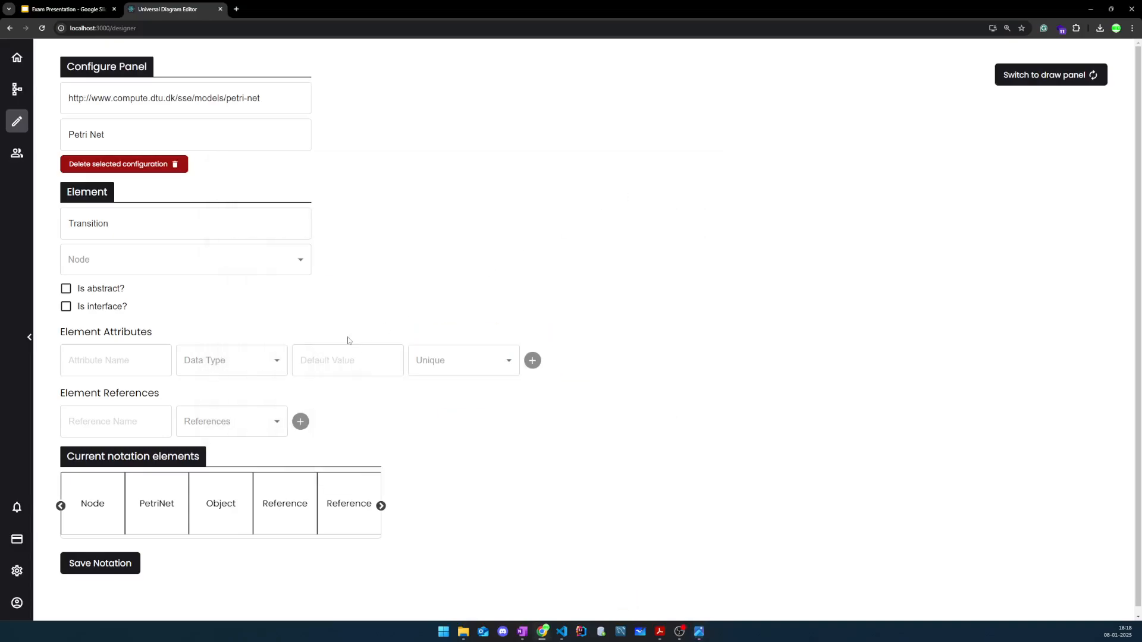
left_click(99, 415)
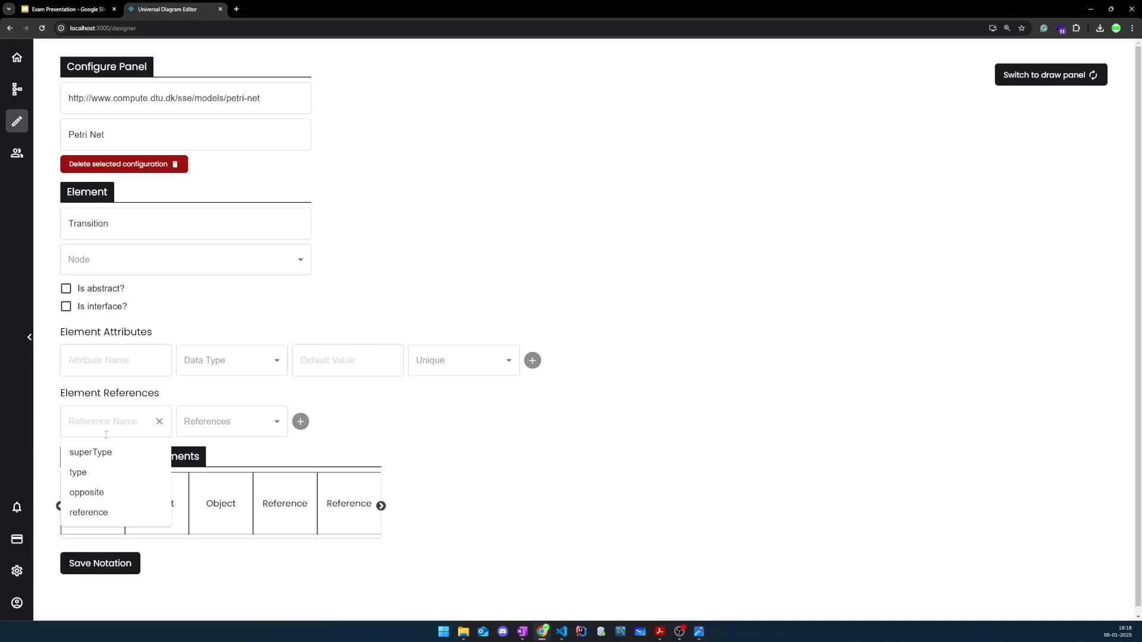
left_click(99, 453)
left_click(213, 423)
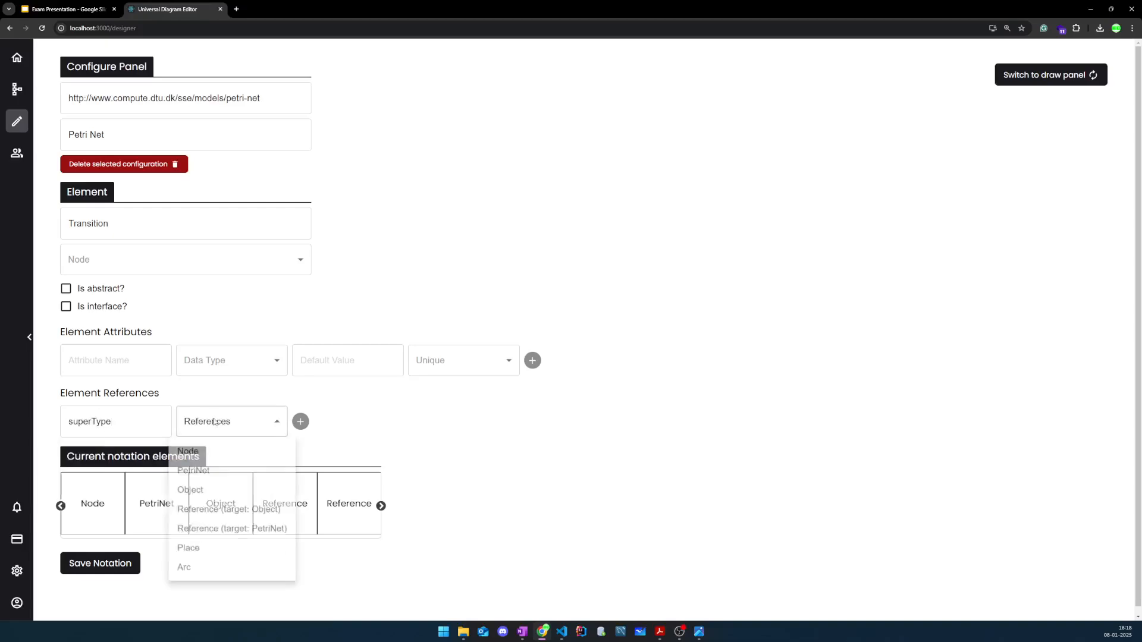
left_click(201, 455)
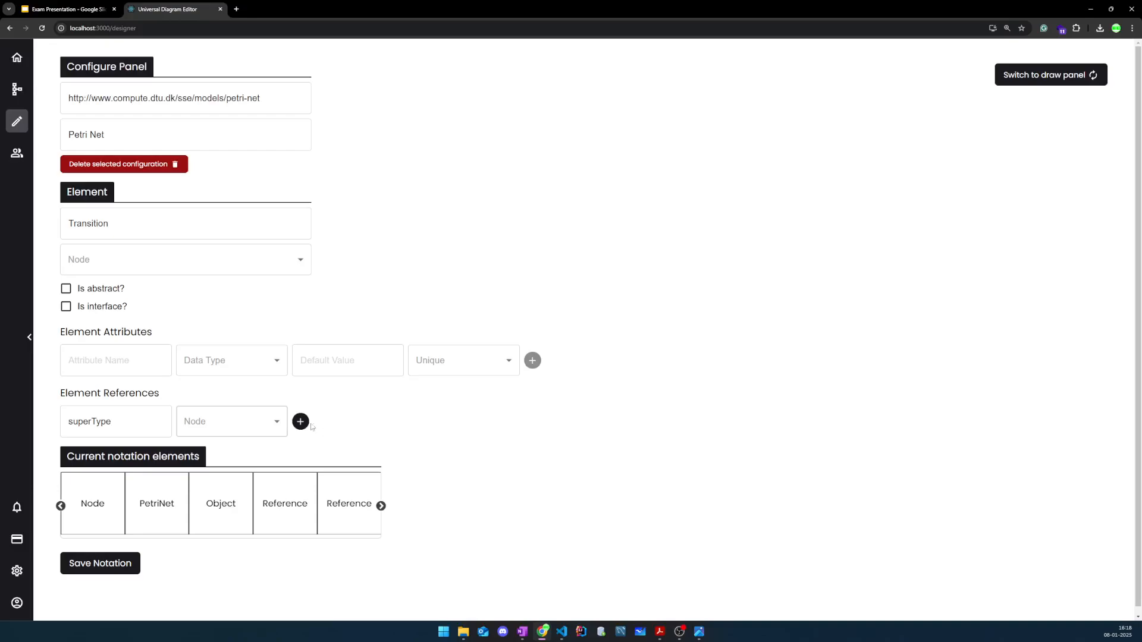
left_click(301, 422)
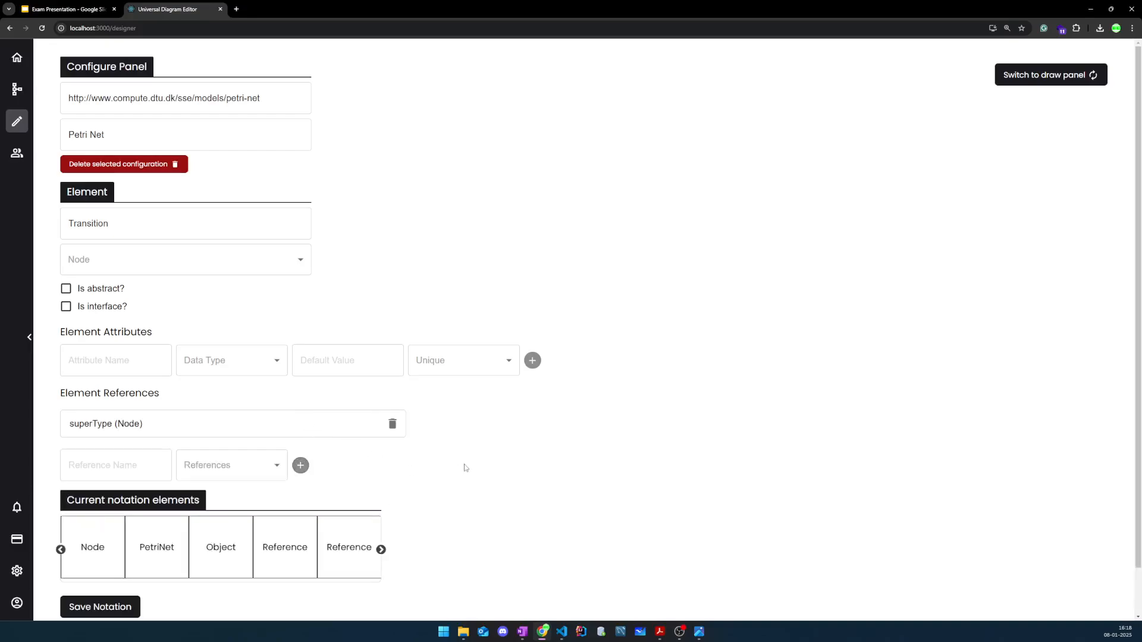
Save the notation and browse the current notation elements to see Transition beside the drawn ones
scroll(465, 467, "down", 1)
left_click(98, 557)
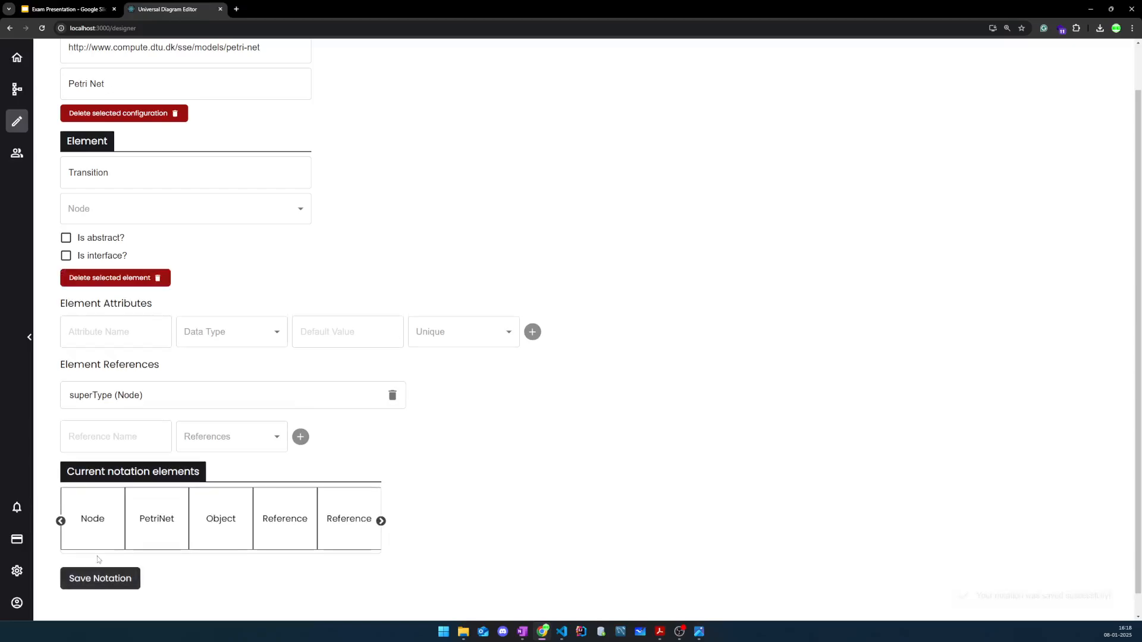
left_click(61, 521)
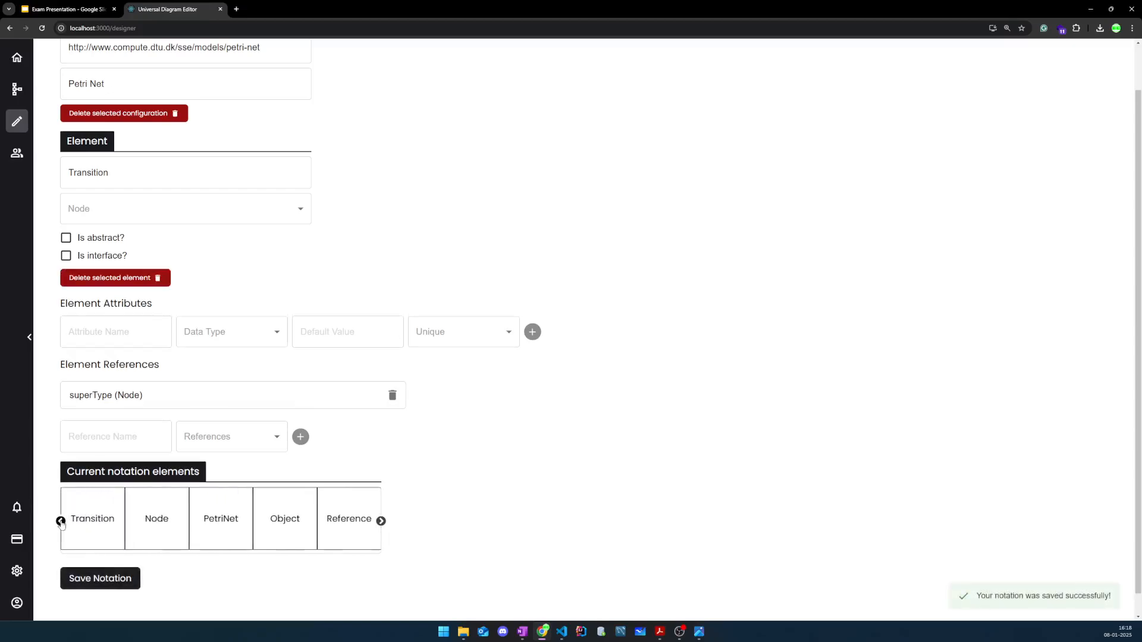
left_click(60, 521)
left_click(61, 521)
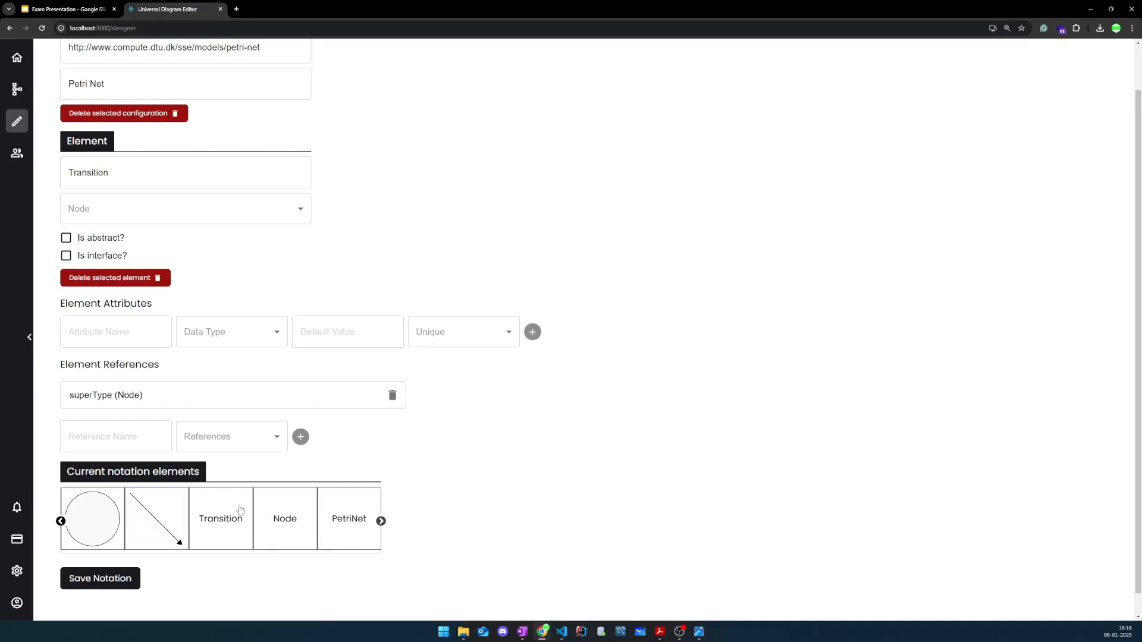
Open the draw panel for the Transition element and place a rectangle on its canvas
scroll(865, 362, "up", 1)
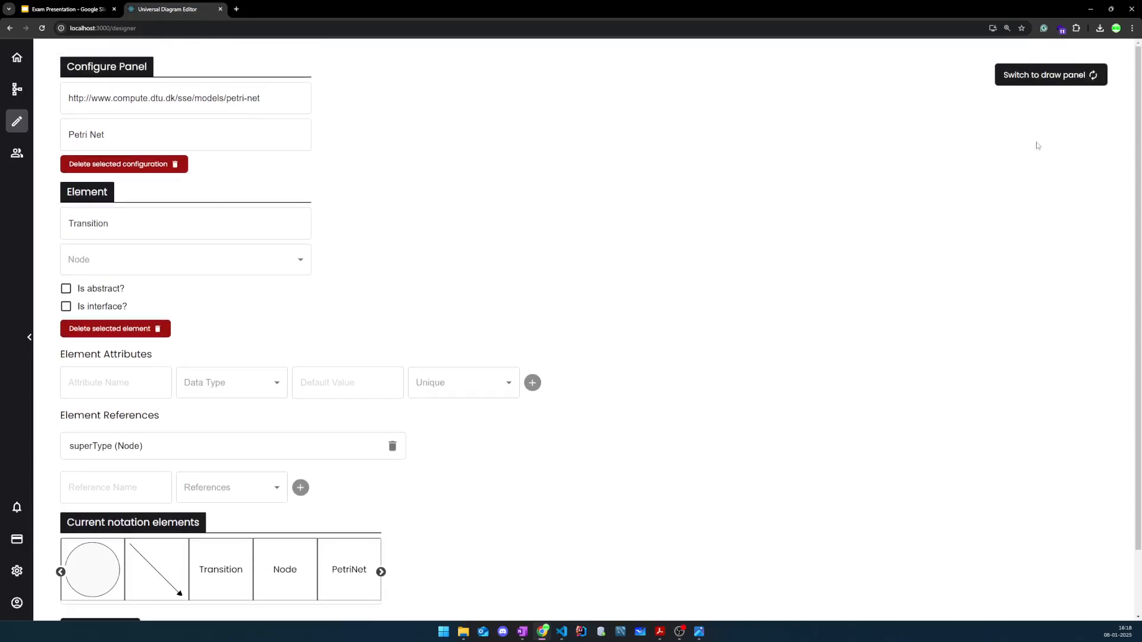
left_click(1040, 74)
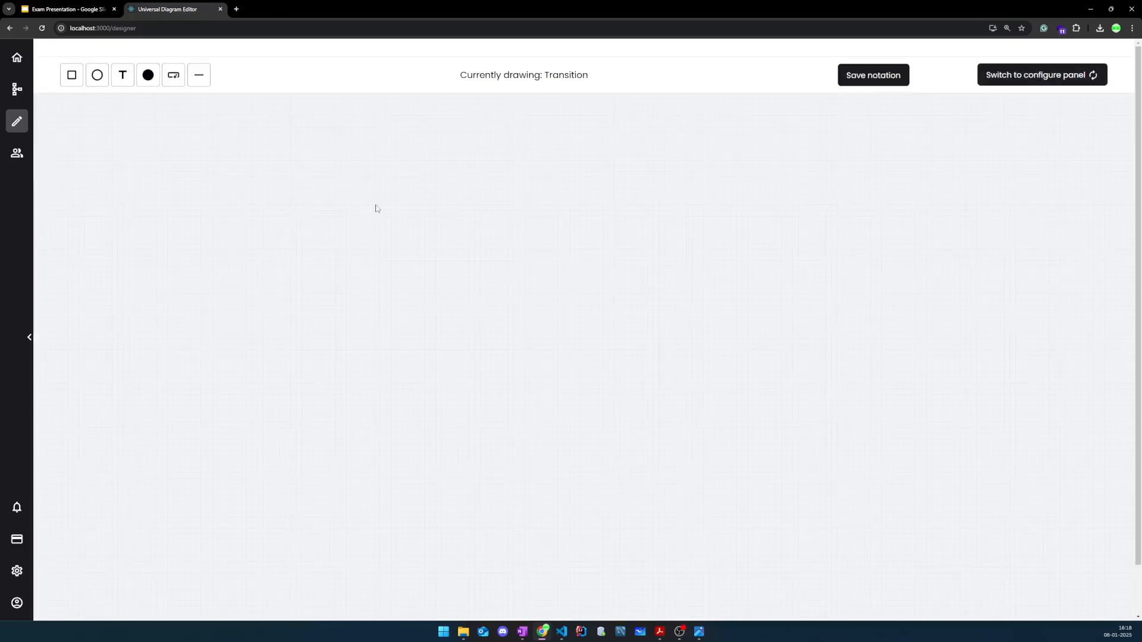
left_click_drag(78, 82, 430, 253)
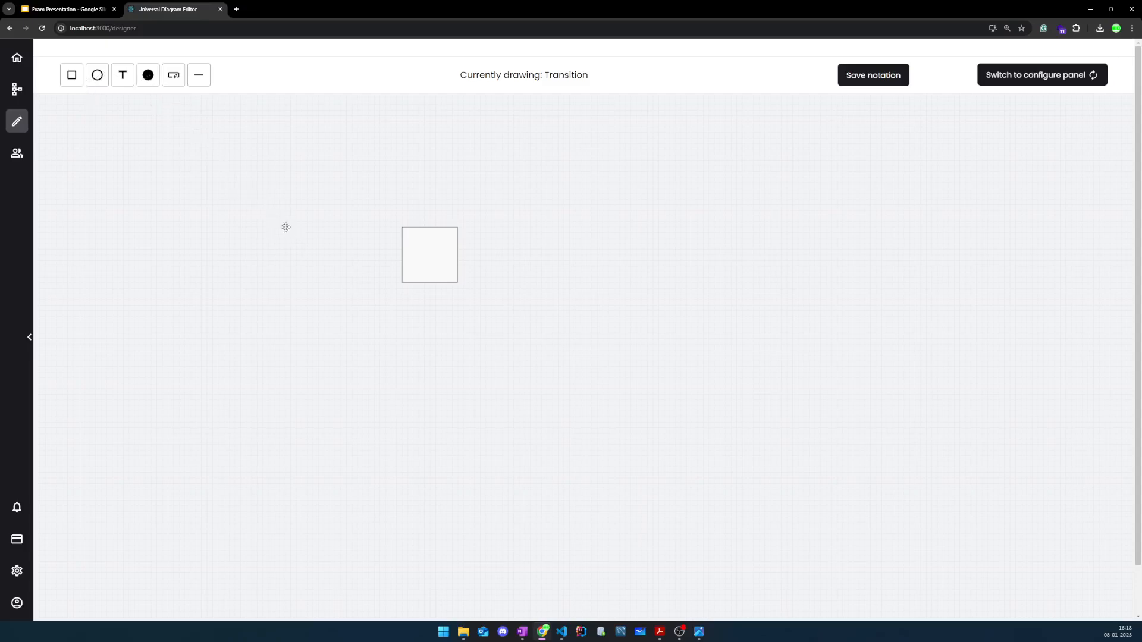
Place four connectors on the Transition rectangle, one at the middle of each side
left_click_drag(286, 226, 408, 254)
left_click_drag(148, 75, 295, 255)
left_click_drag(427, 237, 429, 236)
left_click_drag(148, 75, 308, 255)
left_click_drag(444, 259, 453, 257)
left_click_drag(148, 75, 433, 285)
Set the upper connector's style to Top and the right-hand connector's style to Right
left_click(430, 232)
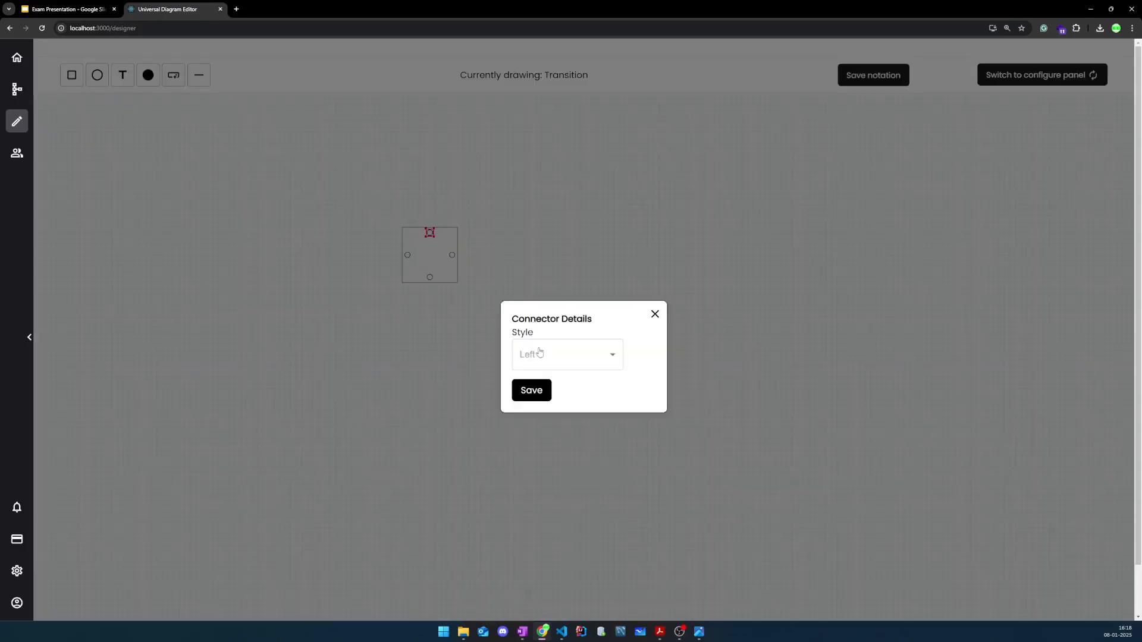
left_click(539, 354)
left_click(543, 423)
left_click(548, 397)
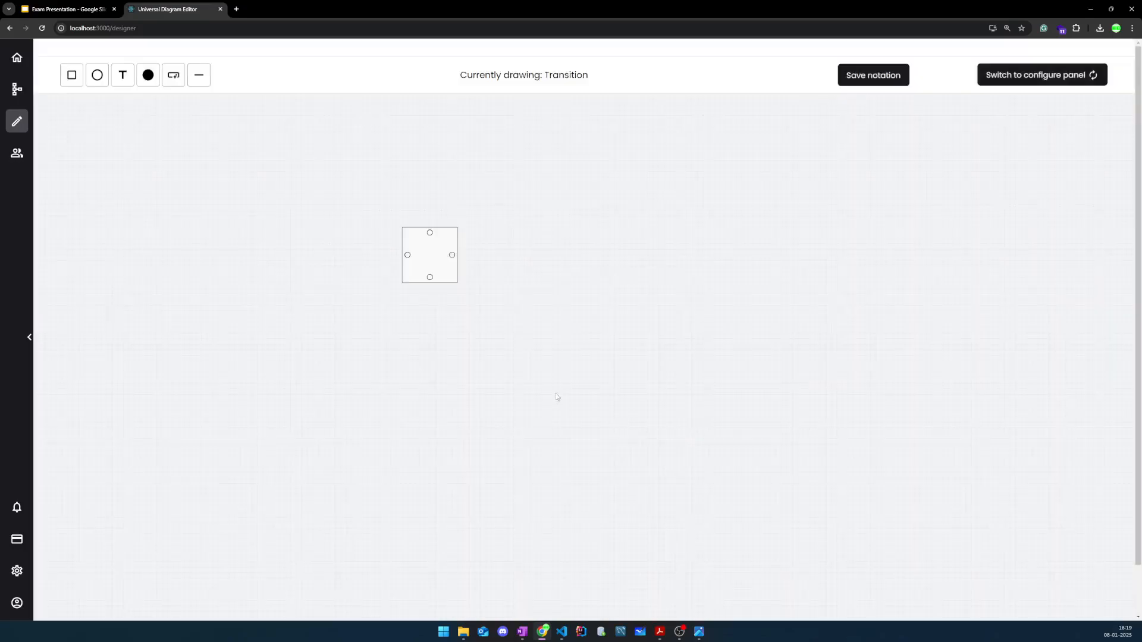
left_click(451, 254)
left_click(569, 358)
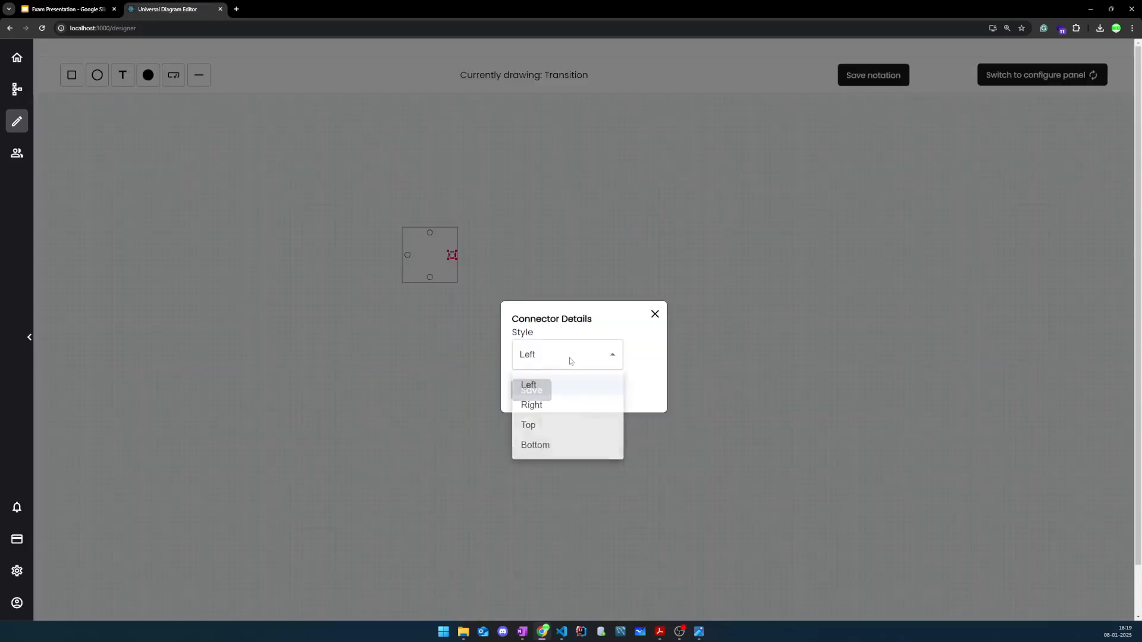
left_click(564, 403)
left_click(533, 398)
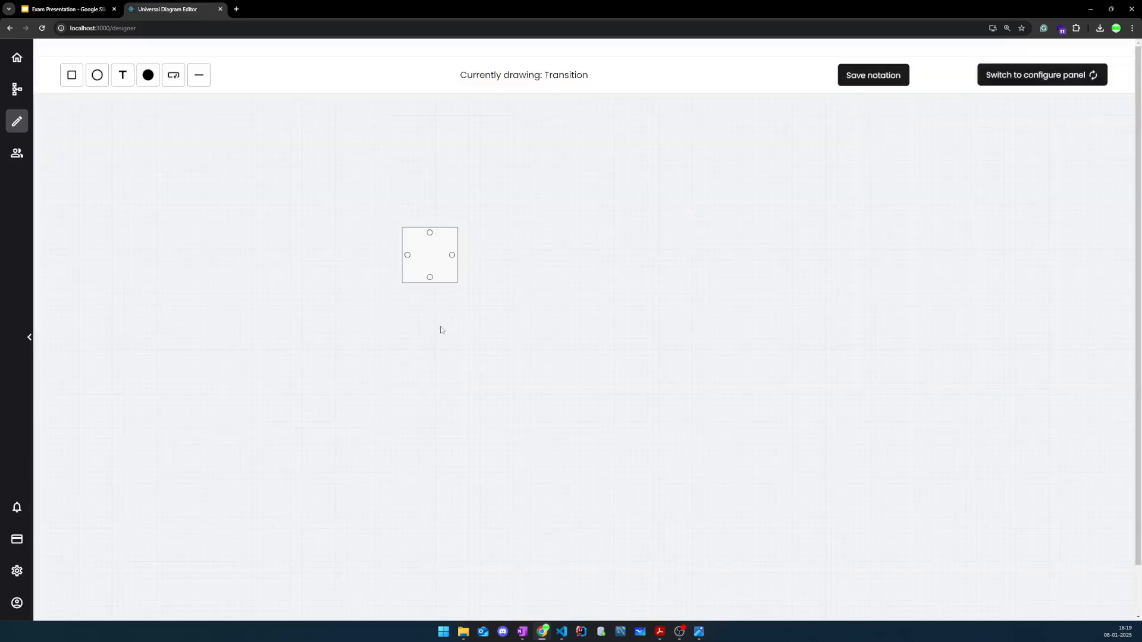
Set the style of the connector at the rectangle's lower edge to Bottom
left_click(430, 278)
left_click(529, 359)
left_click(554, 446)
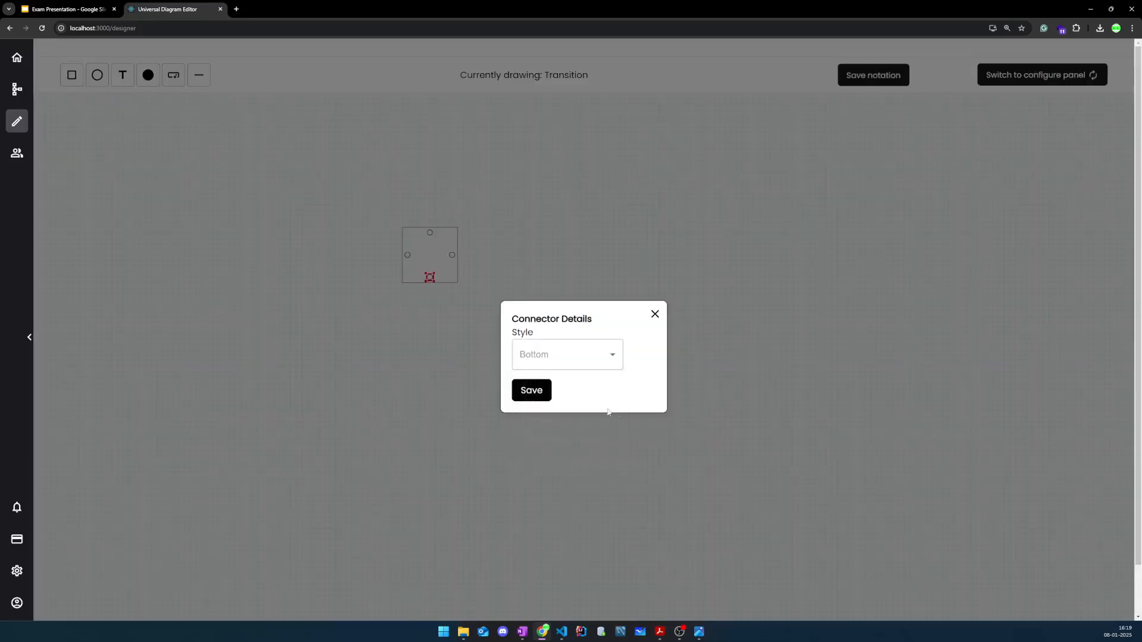
left_click(543, 397)
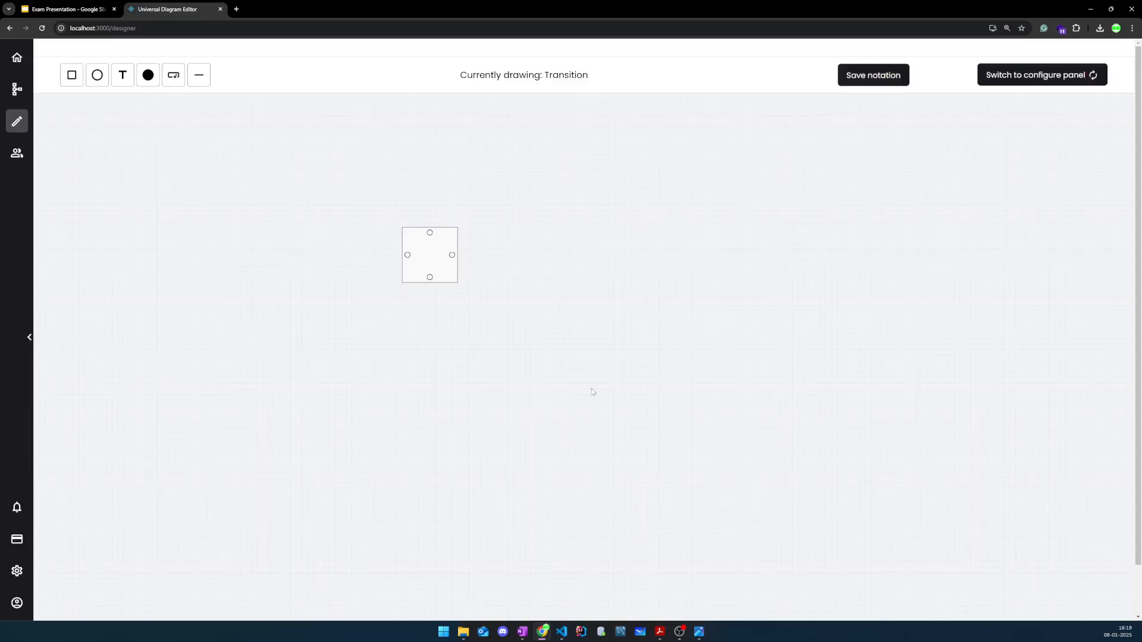
Check the rectangle's style, size and position details without changes, and save the notation
left_click(440, 257)
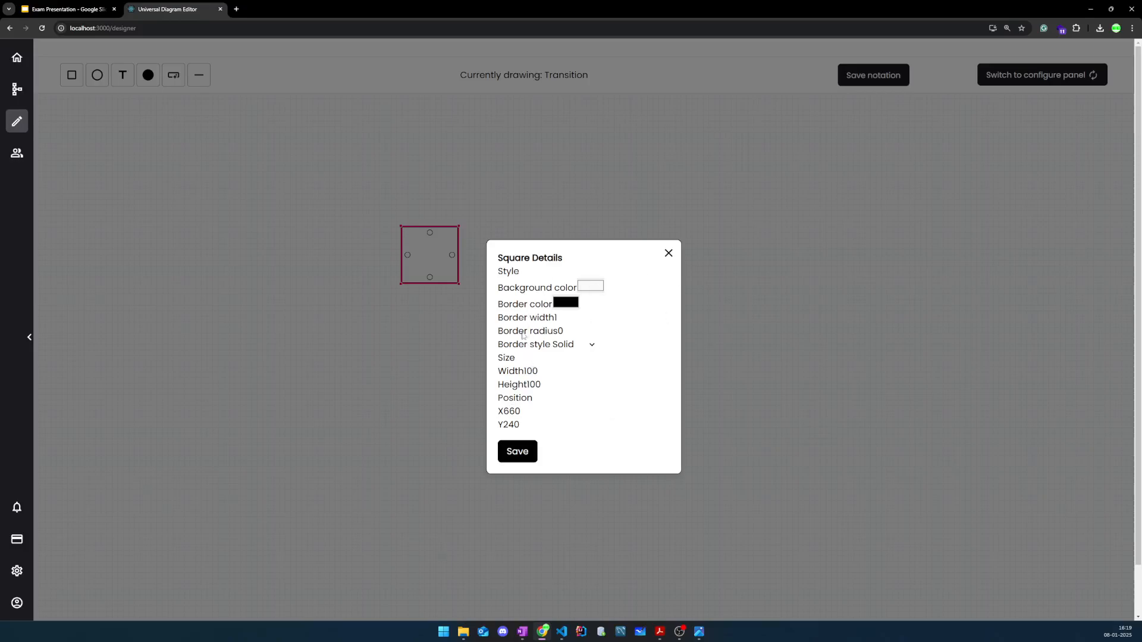
left_click(669, 254)
left_click(868, 82)
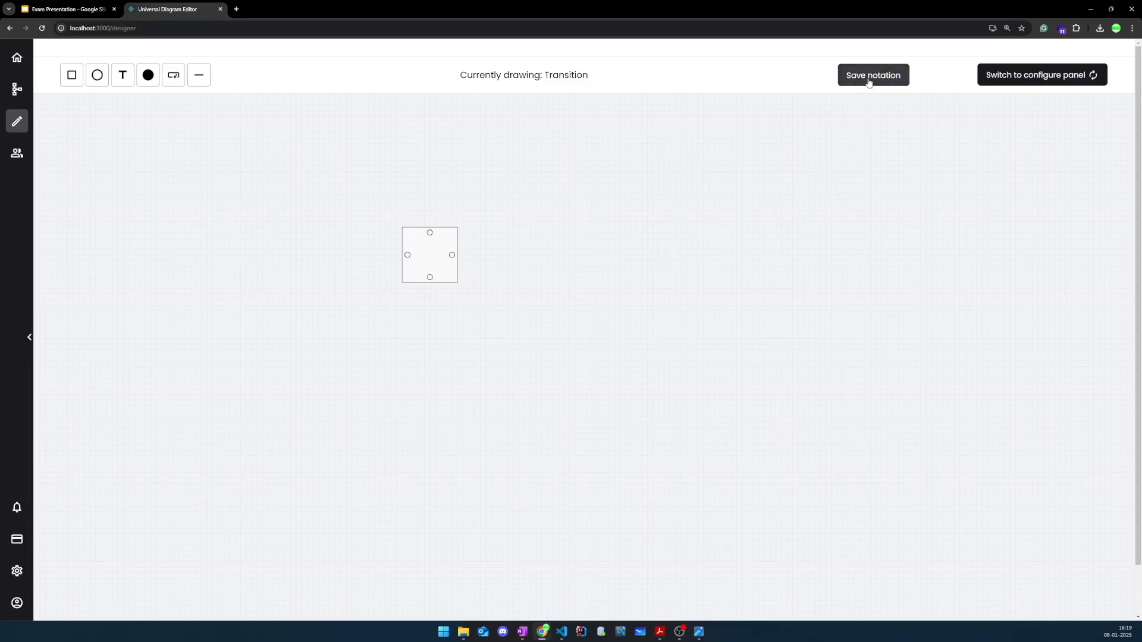
Leave the designer for the diagram editor and inspect the instanceModel entry in the browser's local storage
left_click(1027, 83)
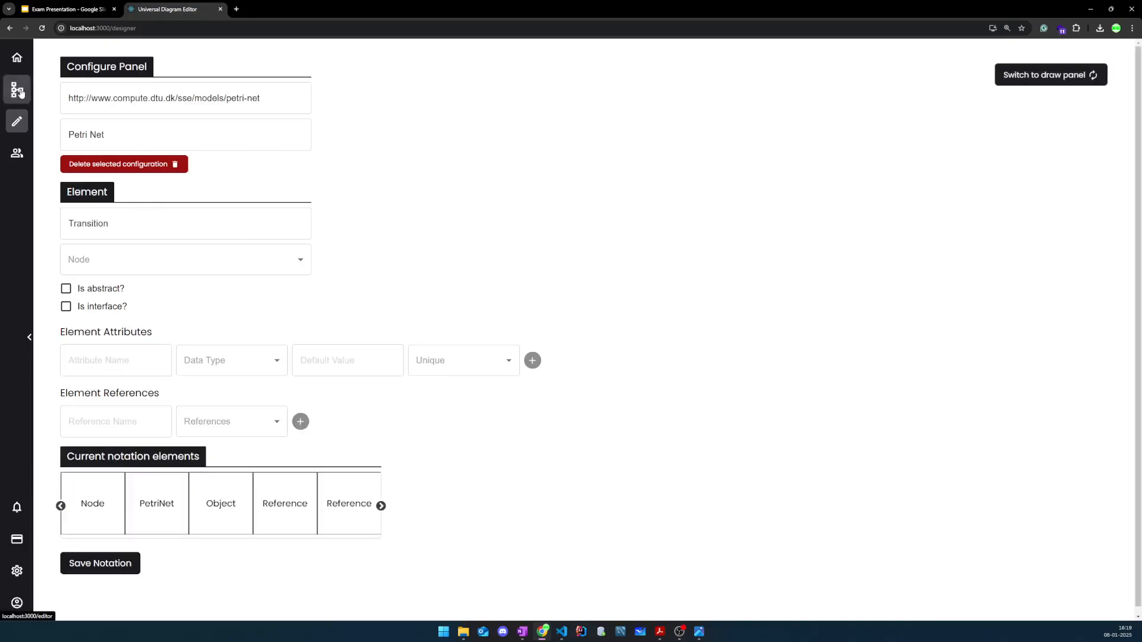
left_click(20, 90)
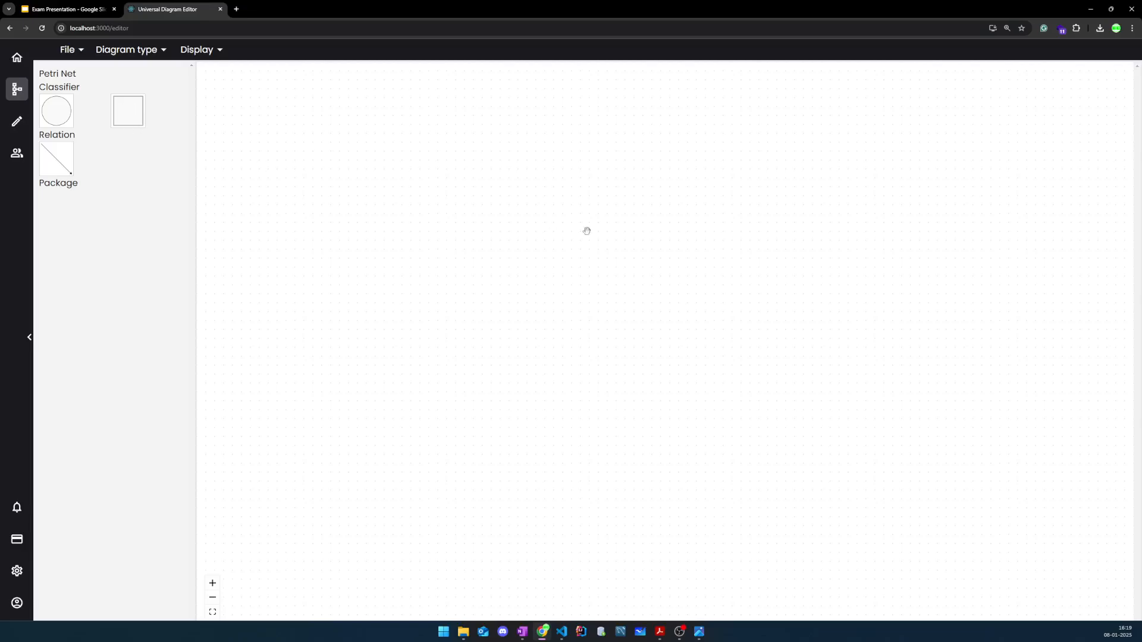
right_click(509, 202)
left_click(694, 381)
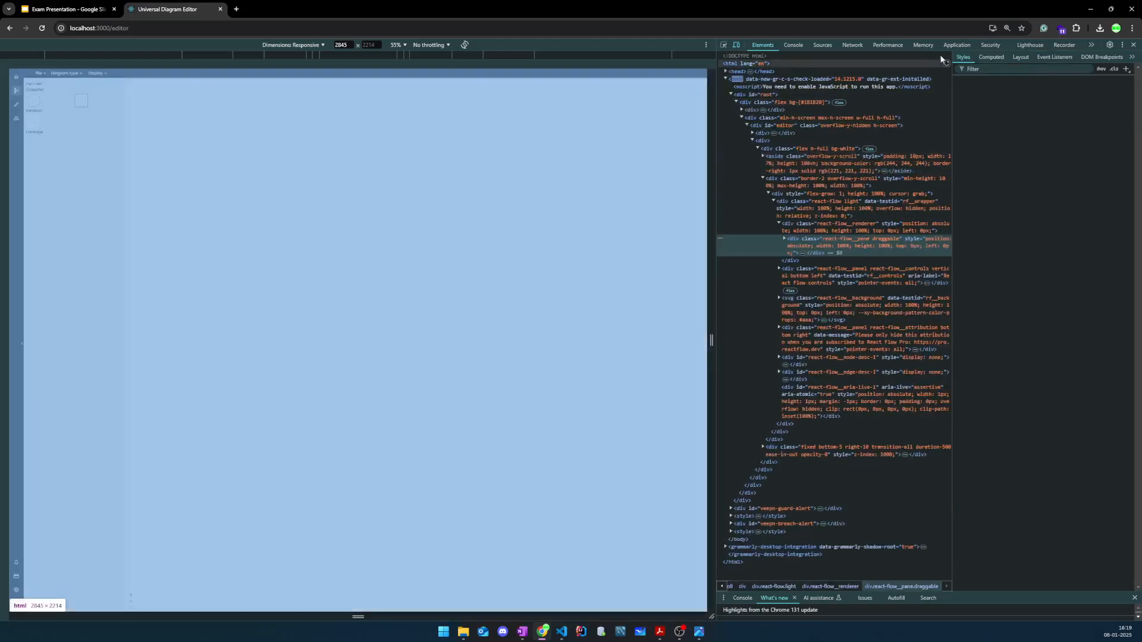
left_click(957, 46)
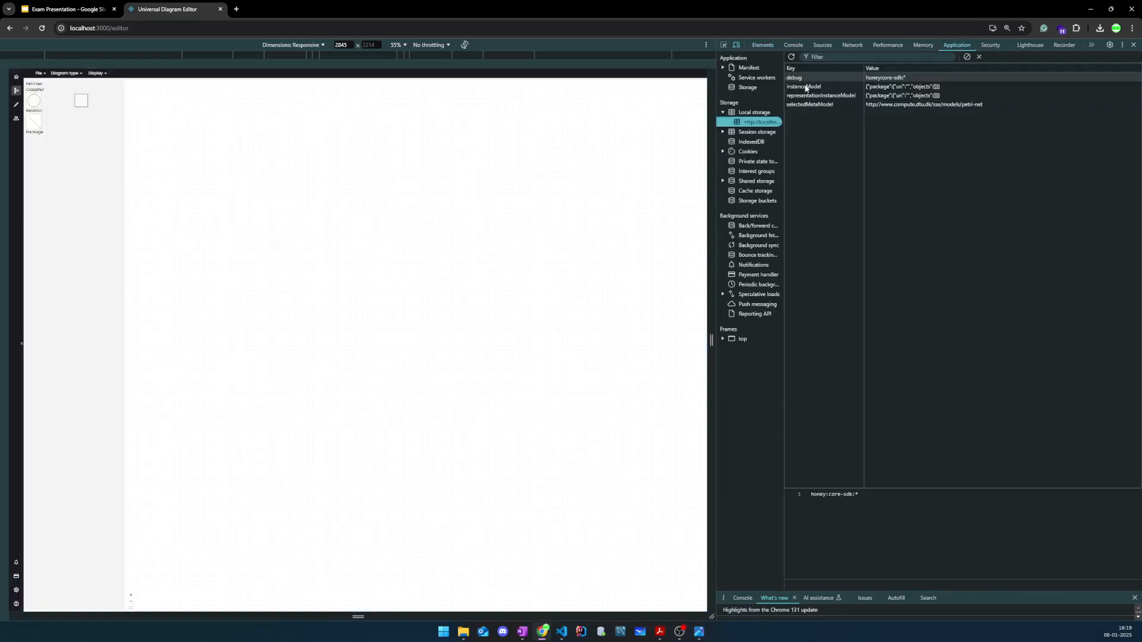
left_click(806, 88)
left_click(795, 502)
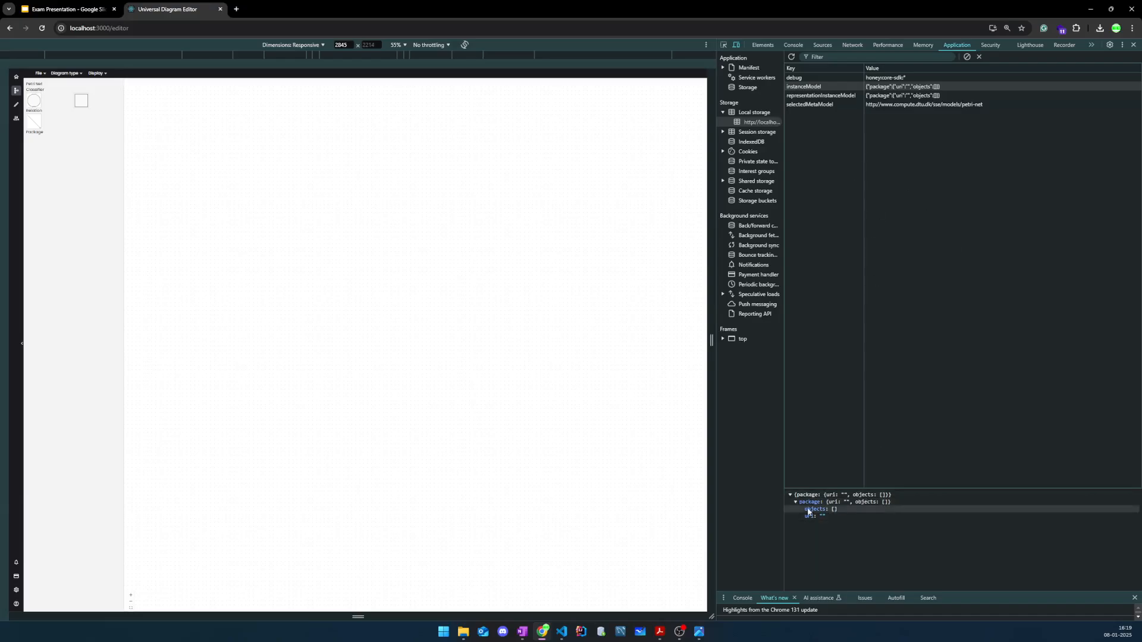
left_click(1135, 45)
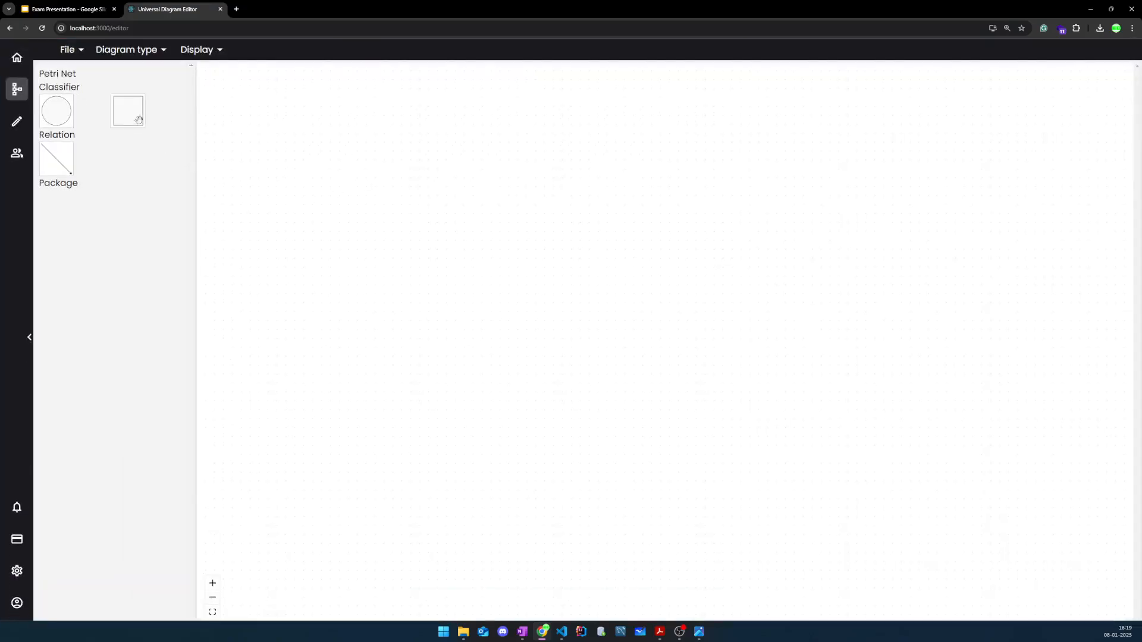
Place a Transition on the empty canvas and expand the objects of the instanceModel entry in local storage
left_click_drag(128, 113, 466, 211)
right_click(589, 328)
left_click(651, 517)
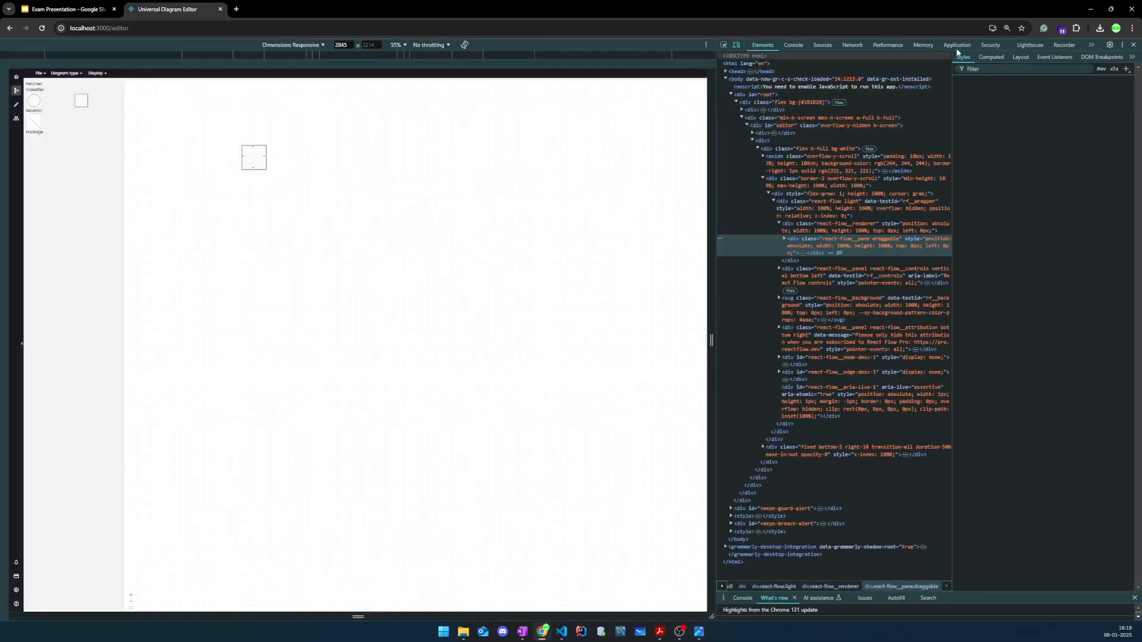
left_click(957, 45)
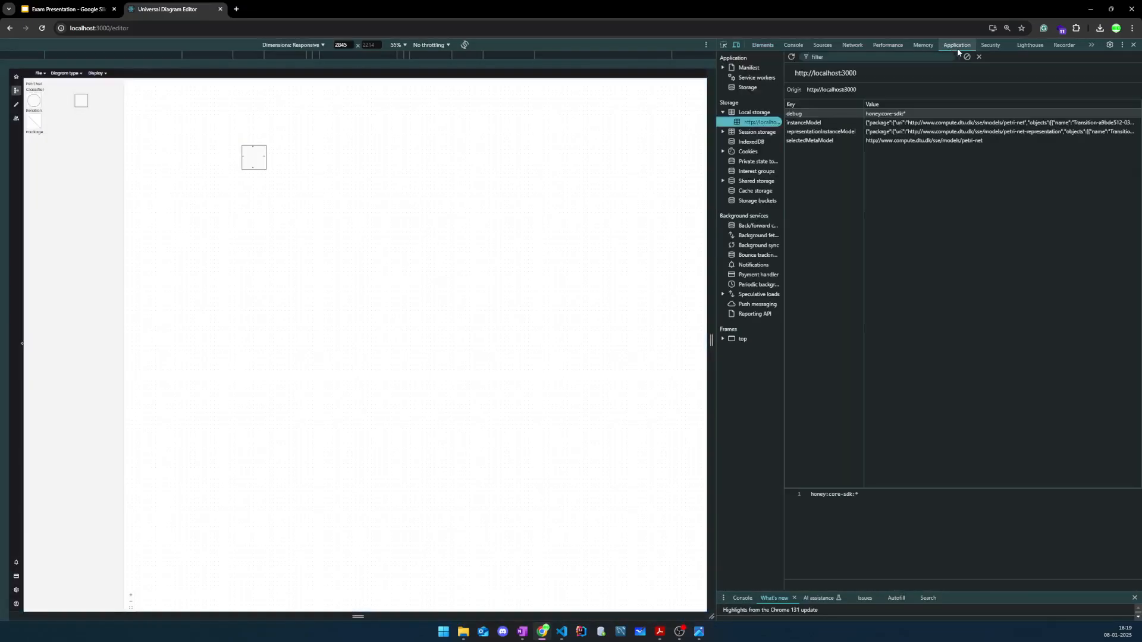
left_click(802, 123)
left_click(812, 131)
left_click(824, 125)
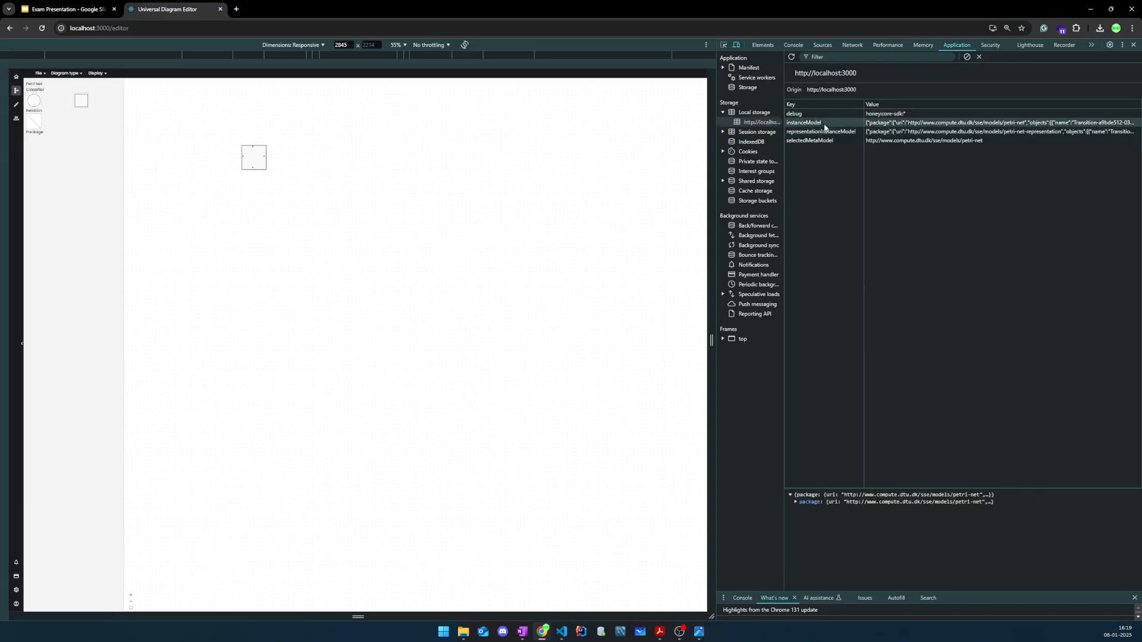
left_click(796, 503)
left_click(800, 509)
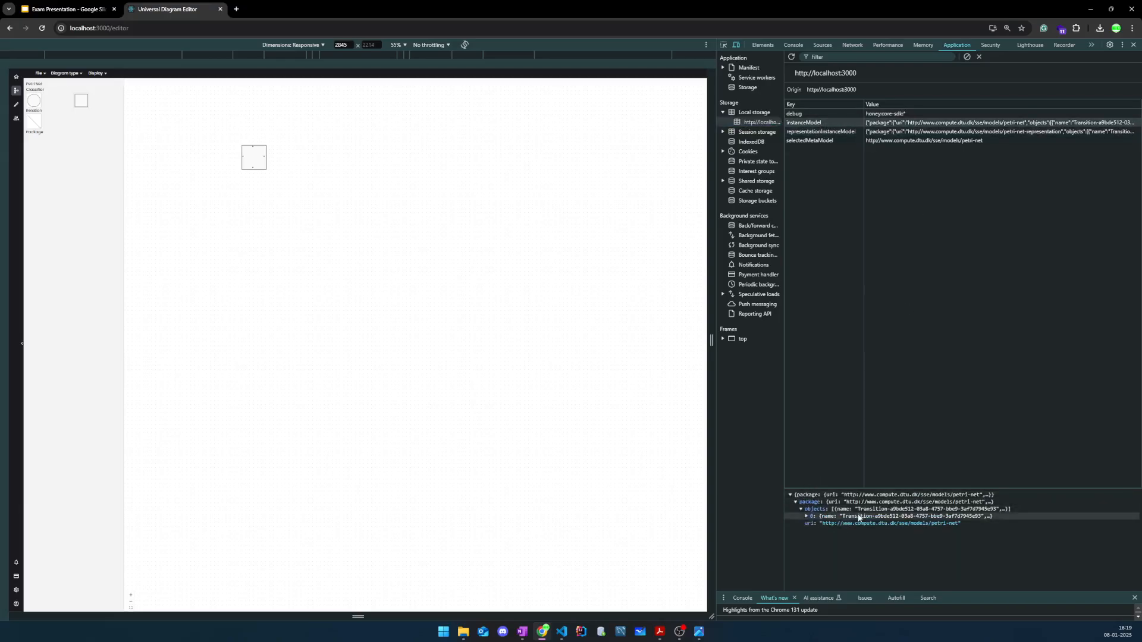
Examine the Transition's graphicalRepresentation within the representationInstanceModel entry and close the developer tools
left_click(812, 131)
left_click(796, 502)
left_click(801, 510)
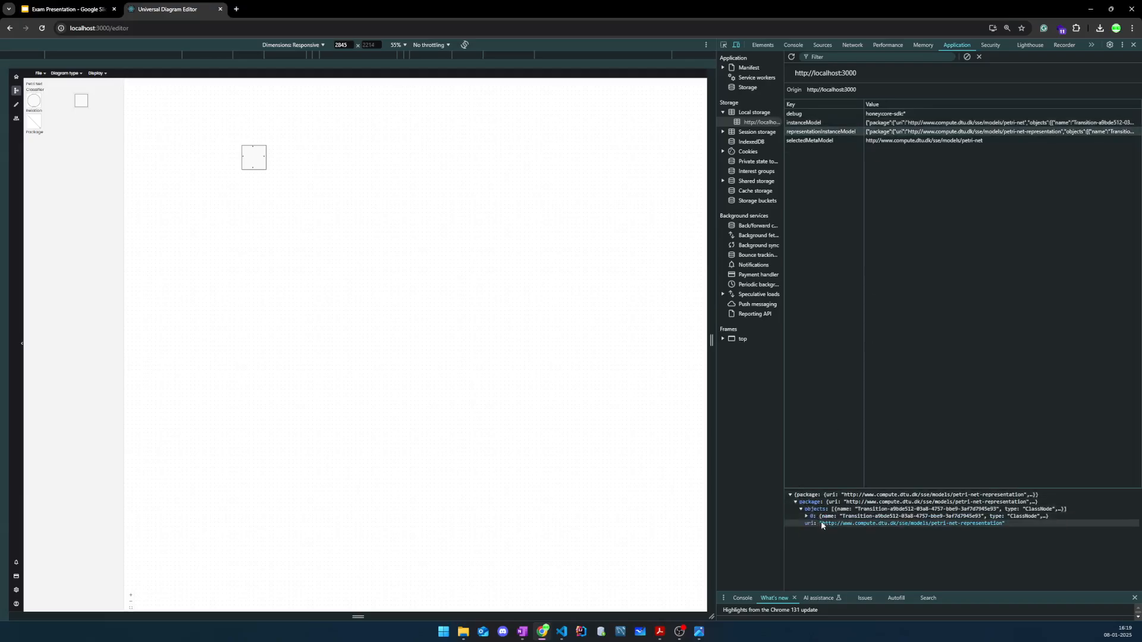
left_click(823, 517)
left_click(825, 523)
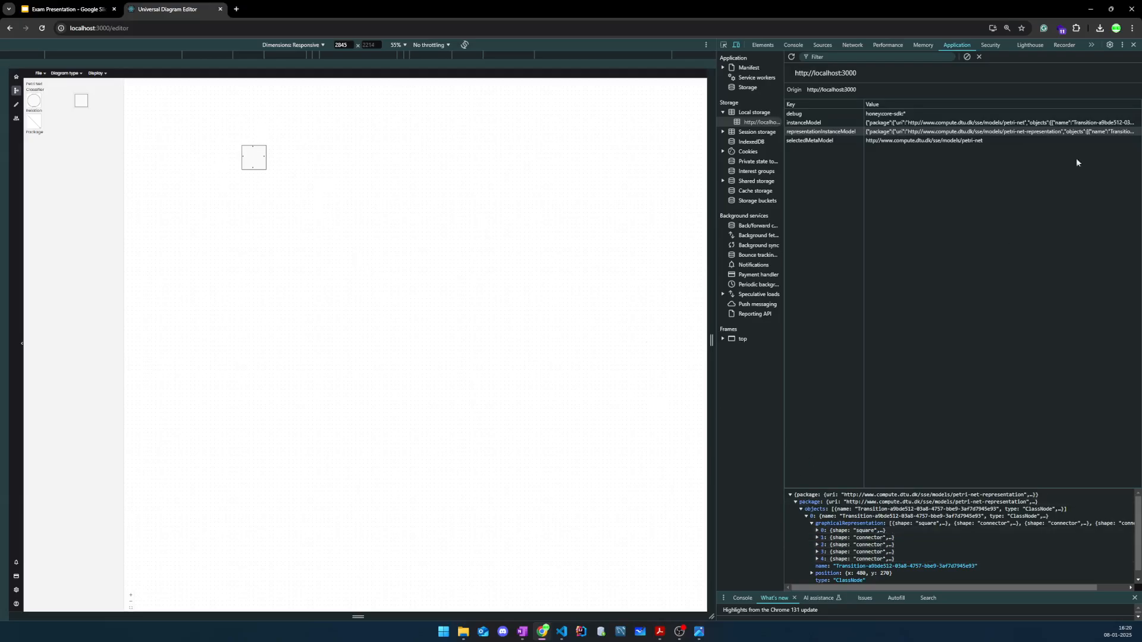
left_click(1133, 45)
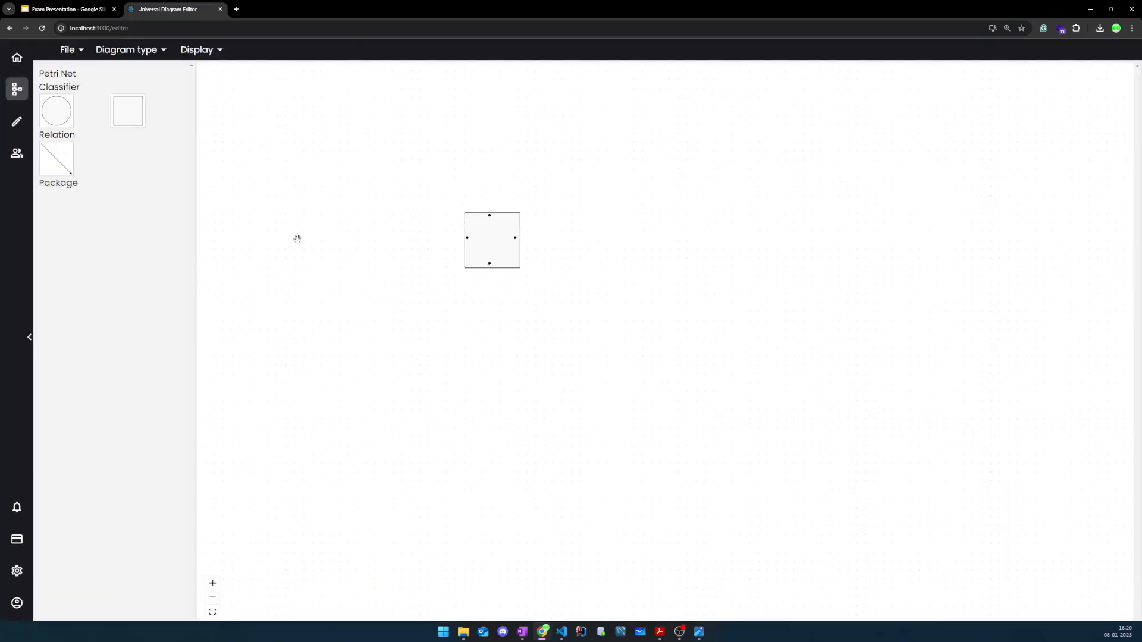
Add a second Transition and two Places, arranging the four nodes in a square with alternating types
left_click_drag(138, 120, 647, 378)
left_click_drag(50, 120, 489, 366)
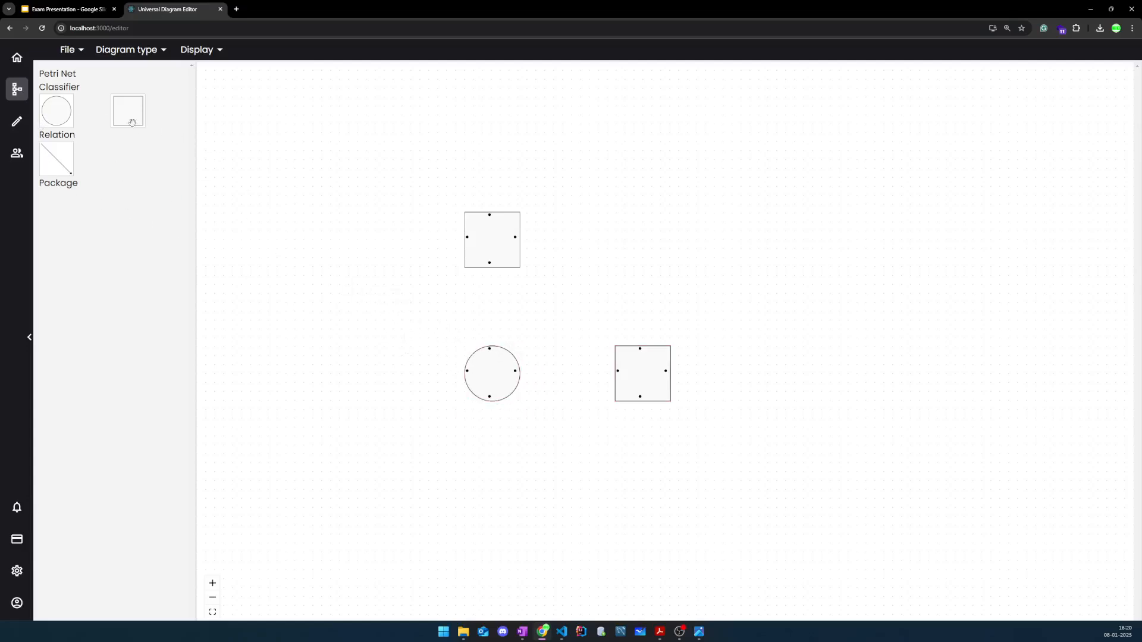
left_click_drag(57, 111, 641, 245)
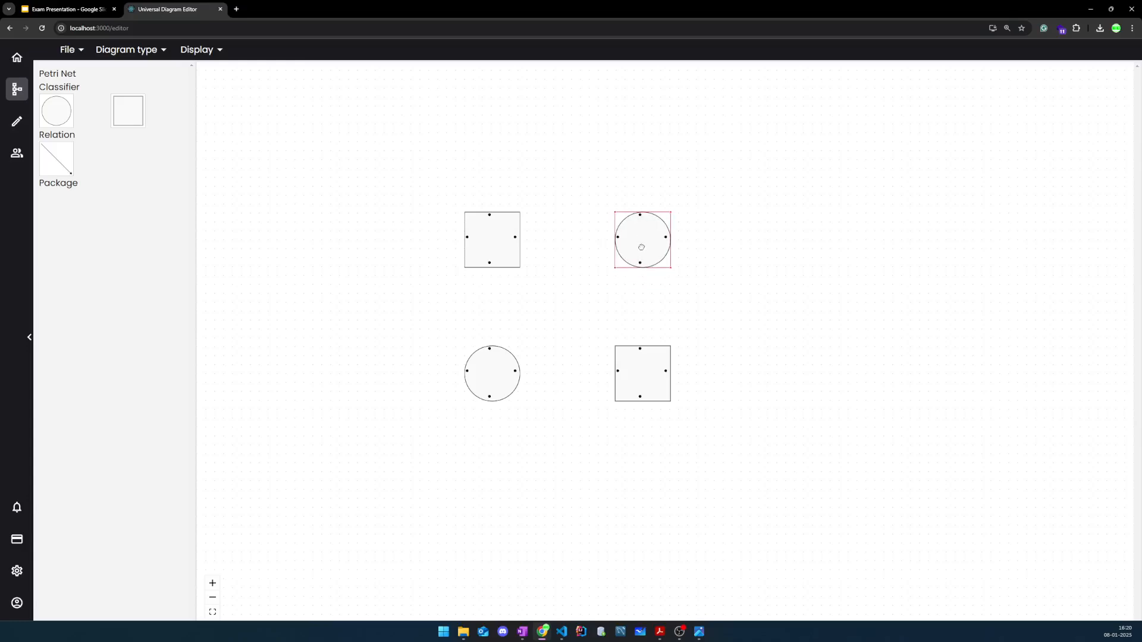
left_click(601, 285)
Connect the four nodes into a counter-clockwise loop of arcs and view the details of the arc from Transition down to Place
left_click_drag(515, 370, 640, 263)
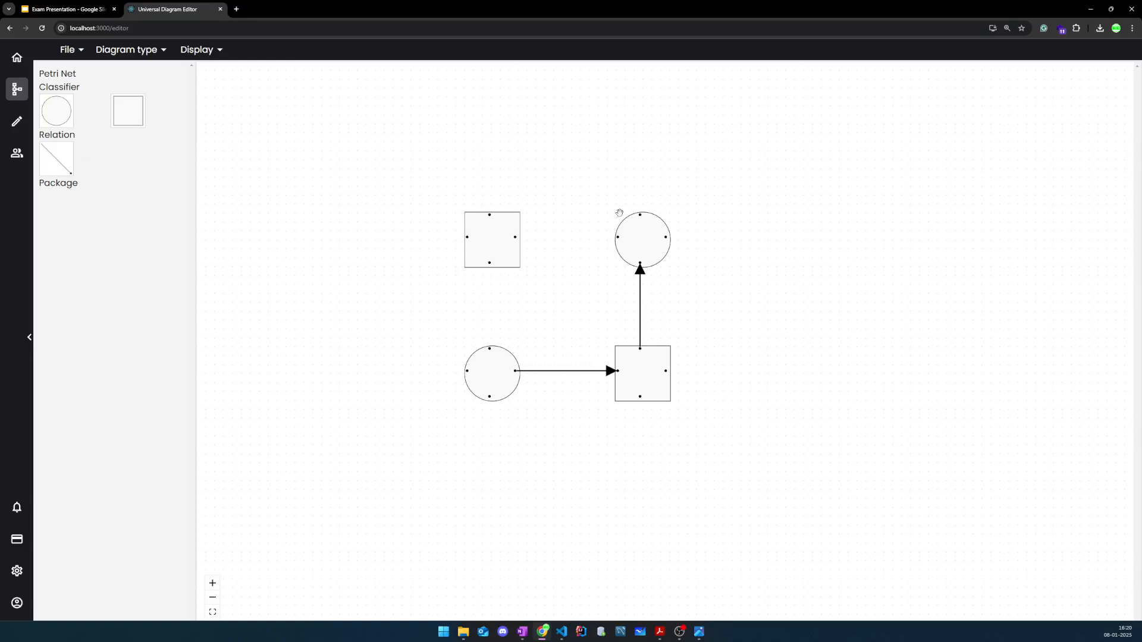
left_click_drag(617, 237, 489, 349)
double_click(494, 306)
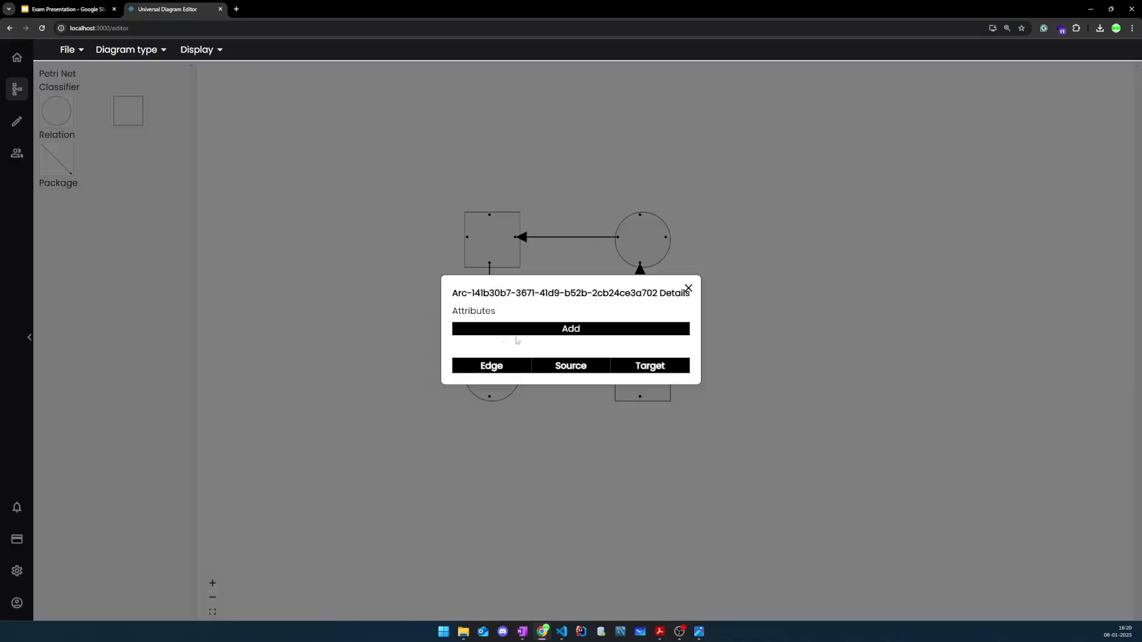
left_click(688, 289)
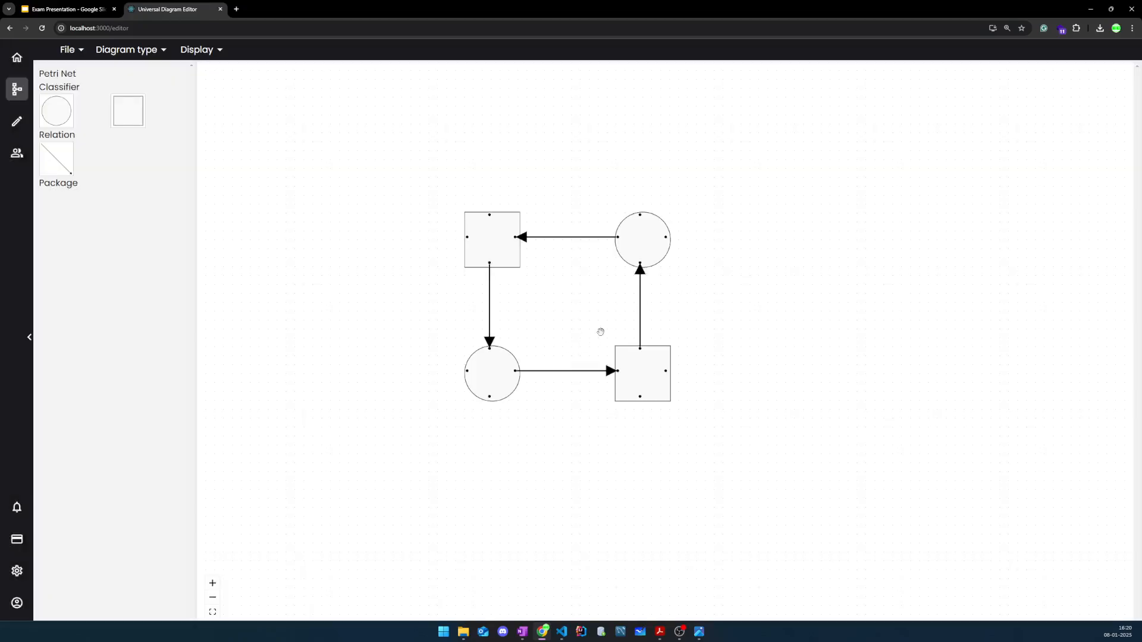
double_click(490, 288)
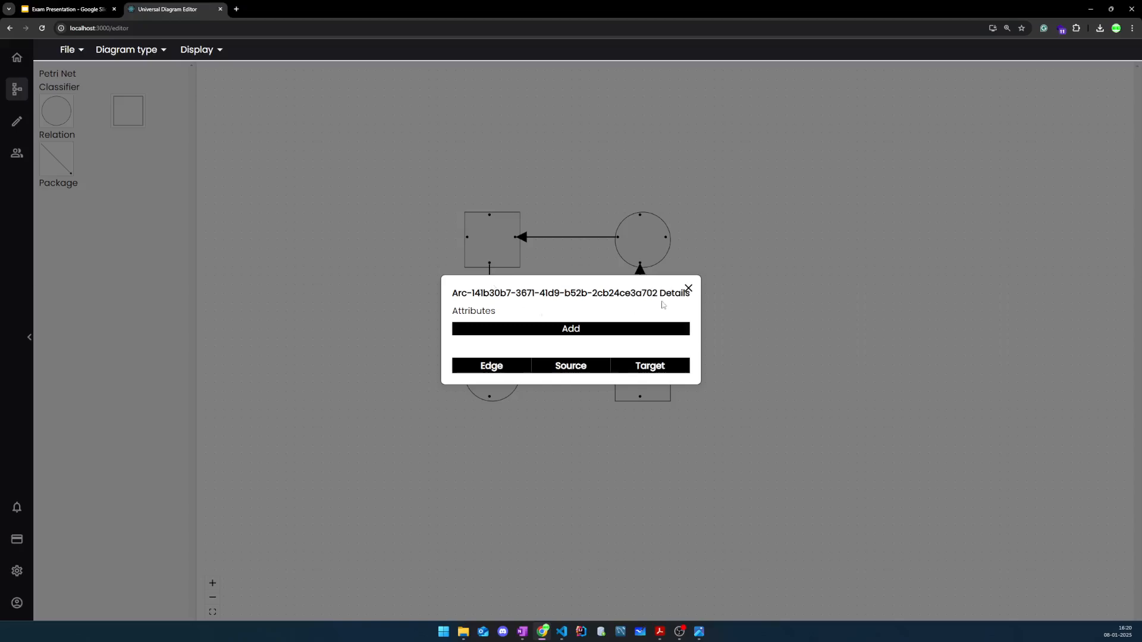
left_click(688, 290)
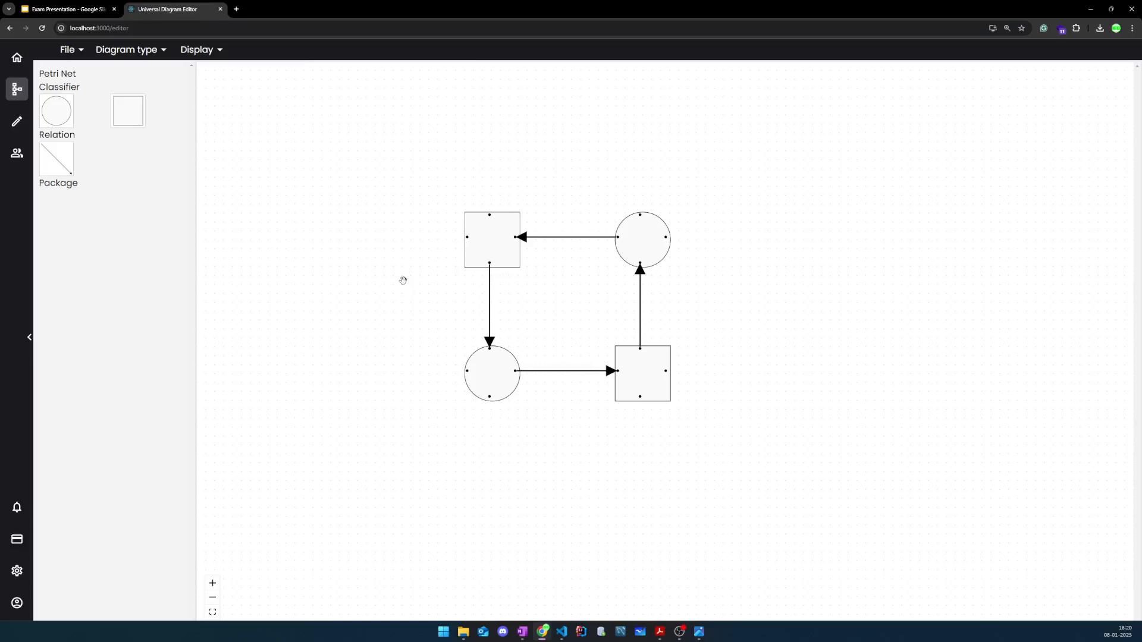
Place an extra Transition beside the upper-left one and try to connect the two Transitions with an arc
left_click_drag(129, 112, 381, 245)
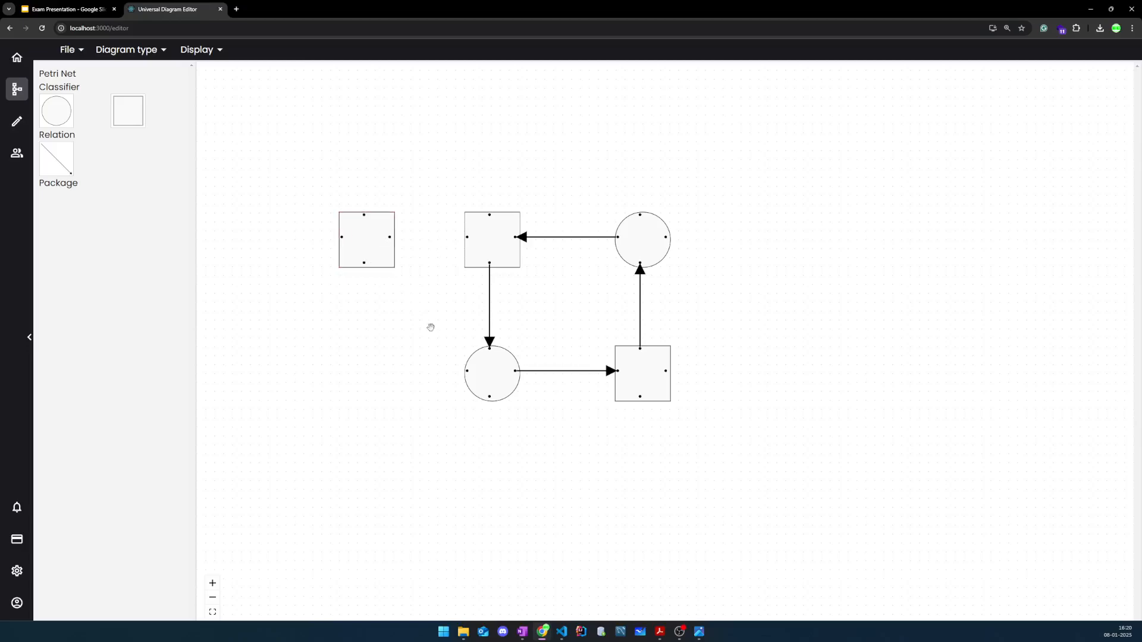
left_click_drag(467, 237, 391, 235)
left_click_drag(390, 237, 390, 237)
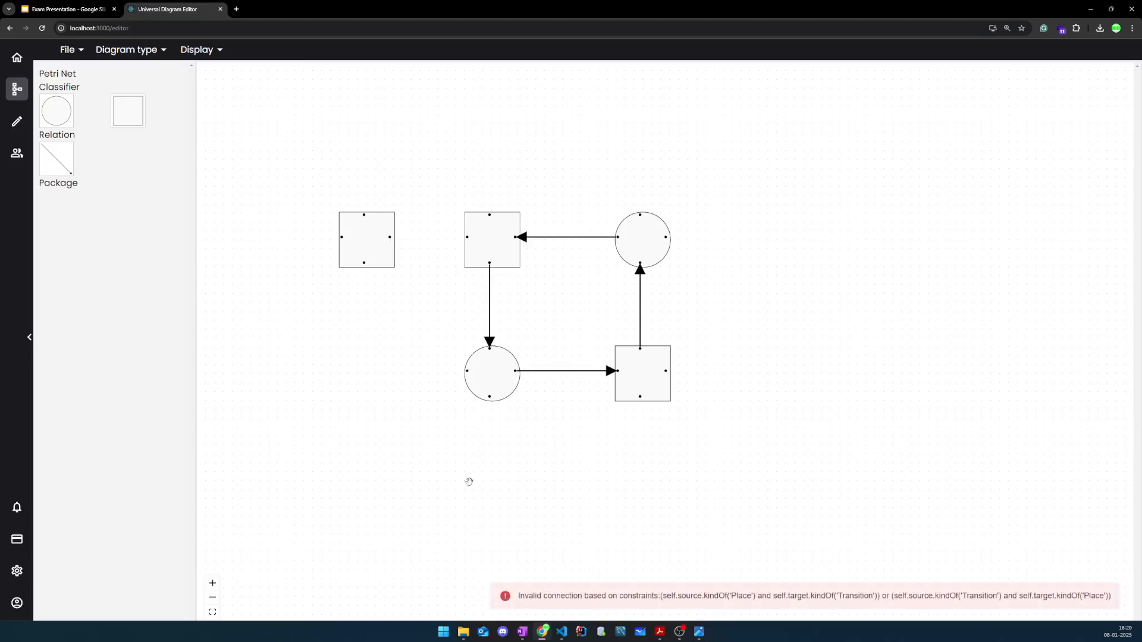
left_click_drag(518, 596, 607, 597)
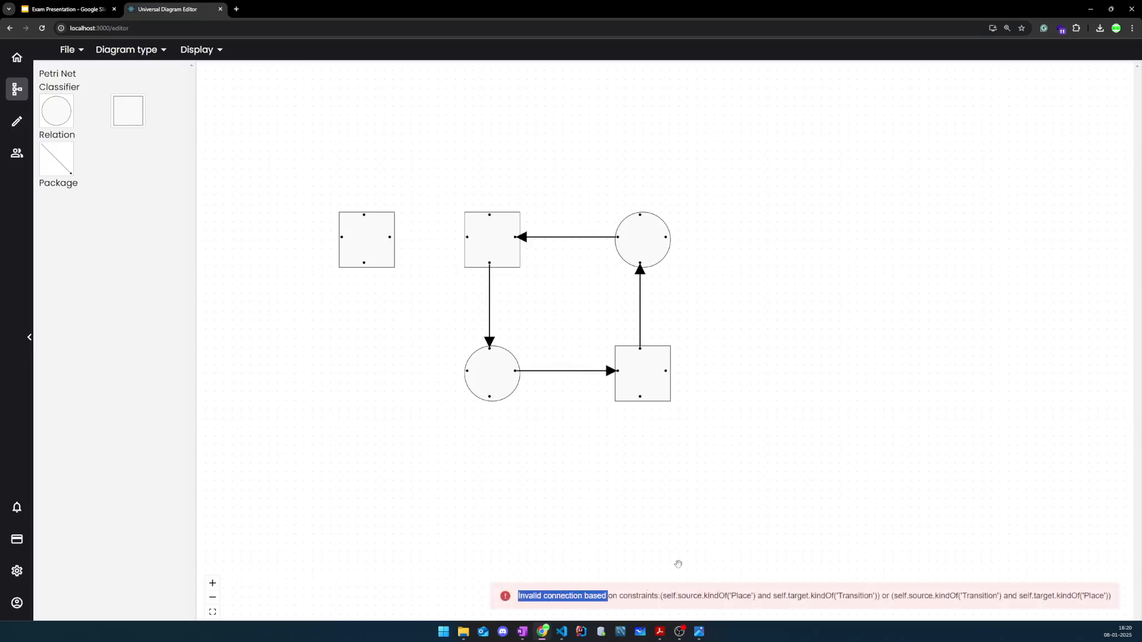
left_click(654, 592)
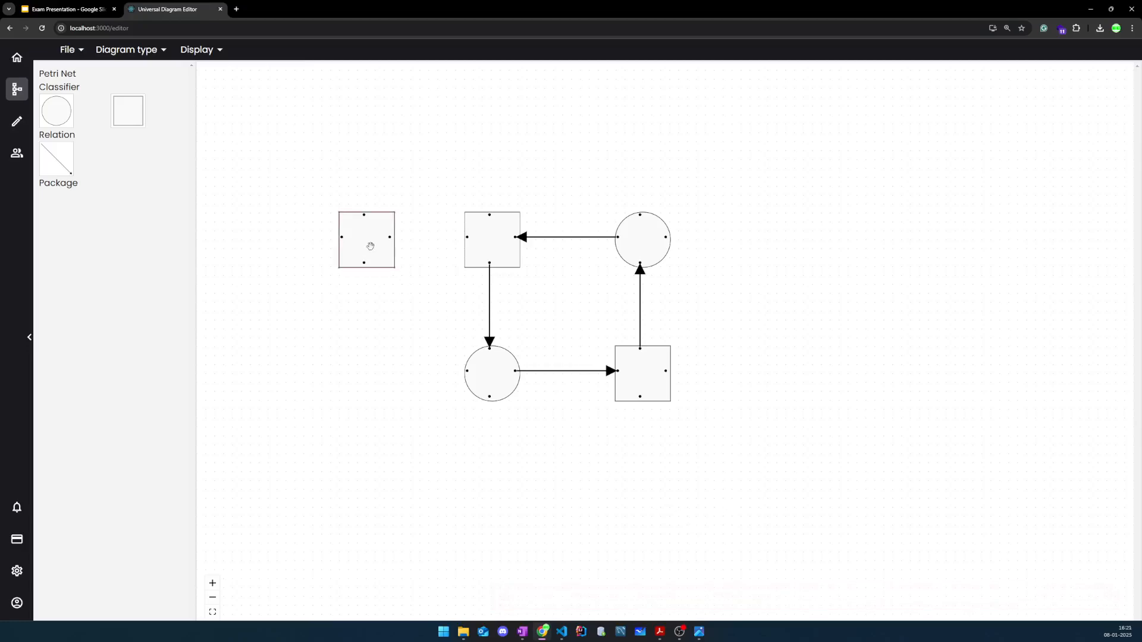
Delete the extra Transition and start a new blank diagram
key("Delete")
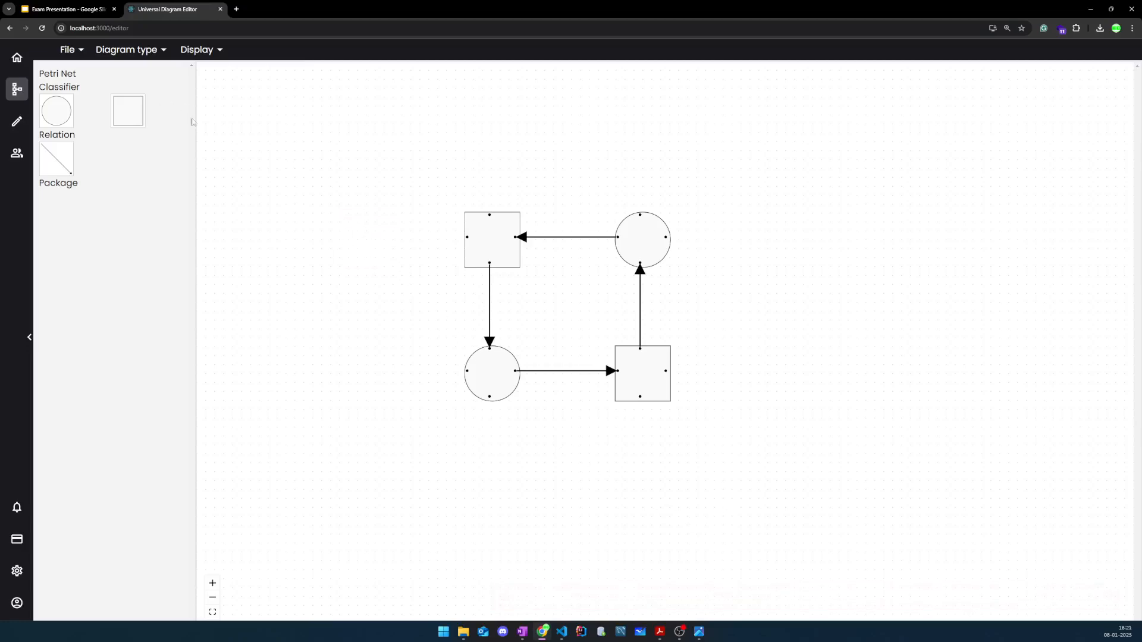
left_click(66, 49)
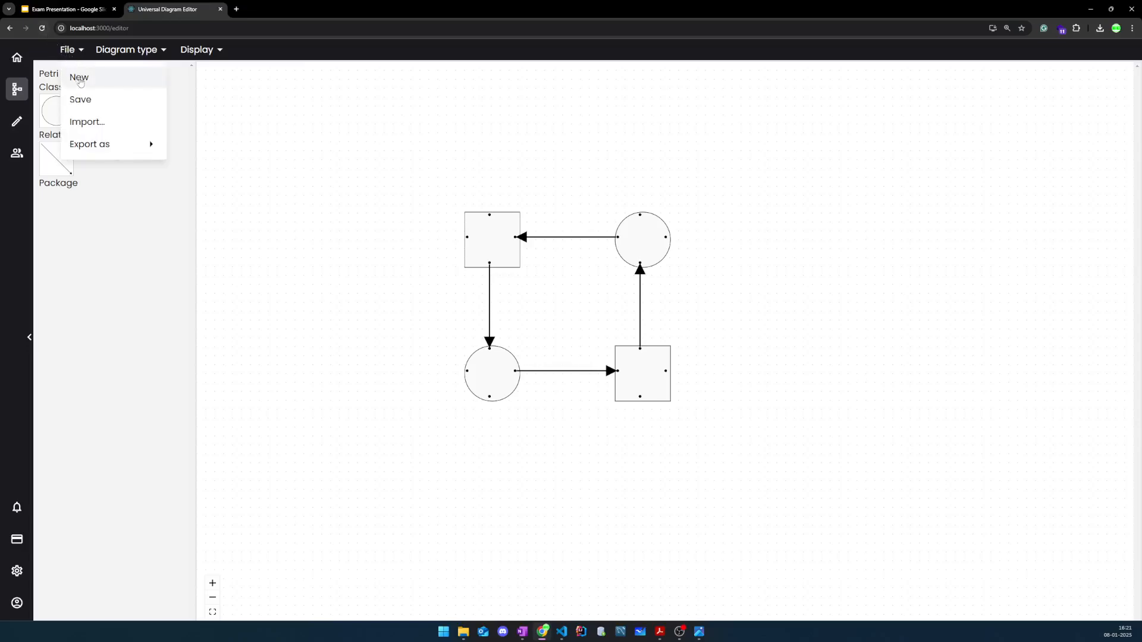
left_click(79, 79)
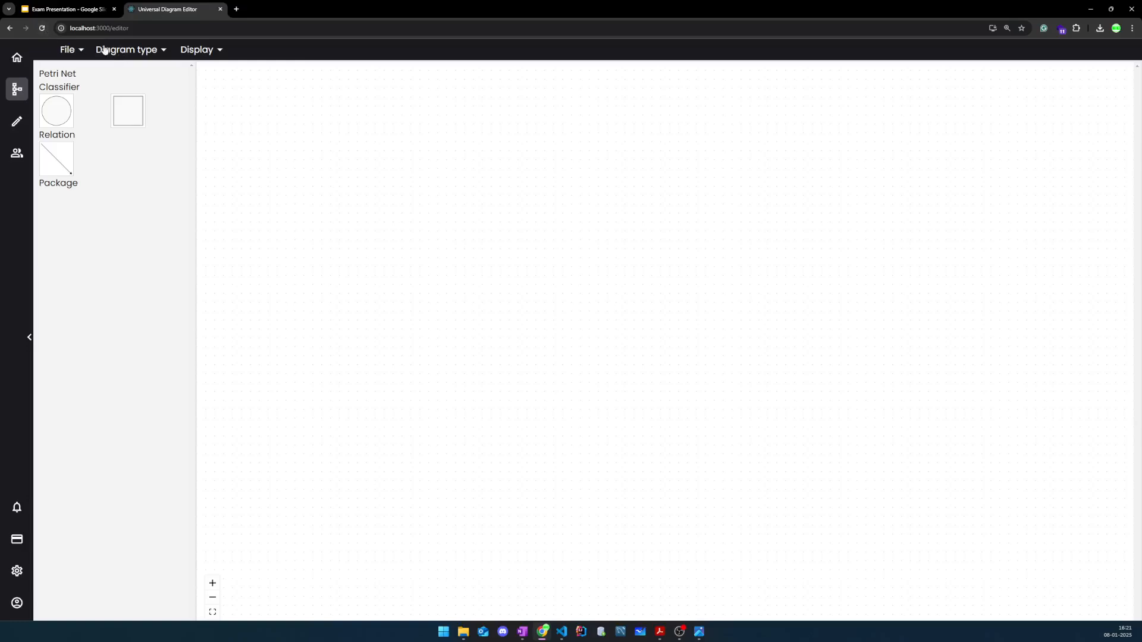
Switch the editor's diagram type to UML Class Diagram and load the uml-class configuration in the notation designer
left_click(124, 52)
left_click(133, 102)
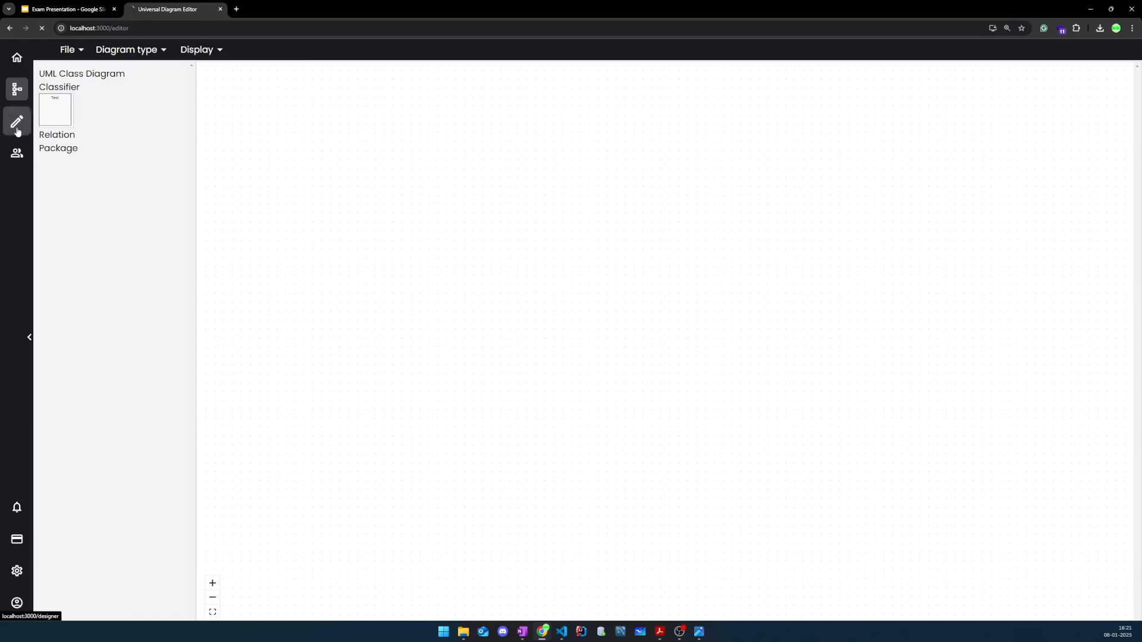
left_click(120, 100)
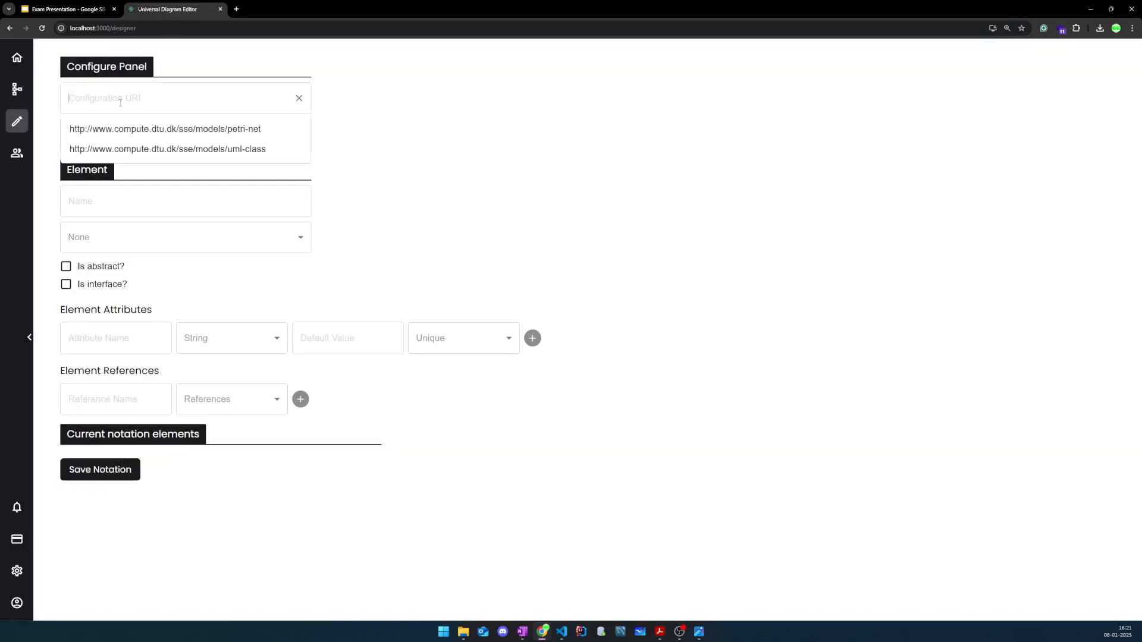
left_click(131, 146)
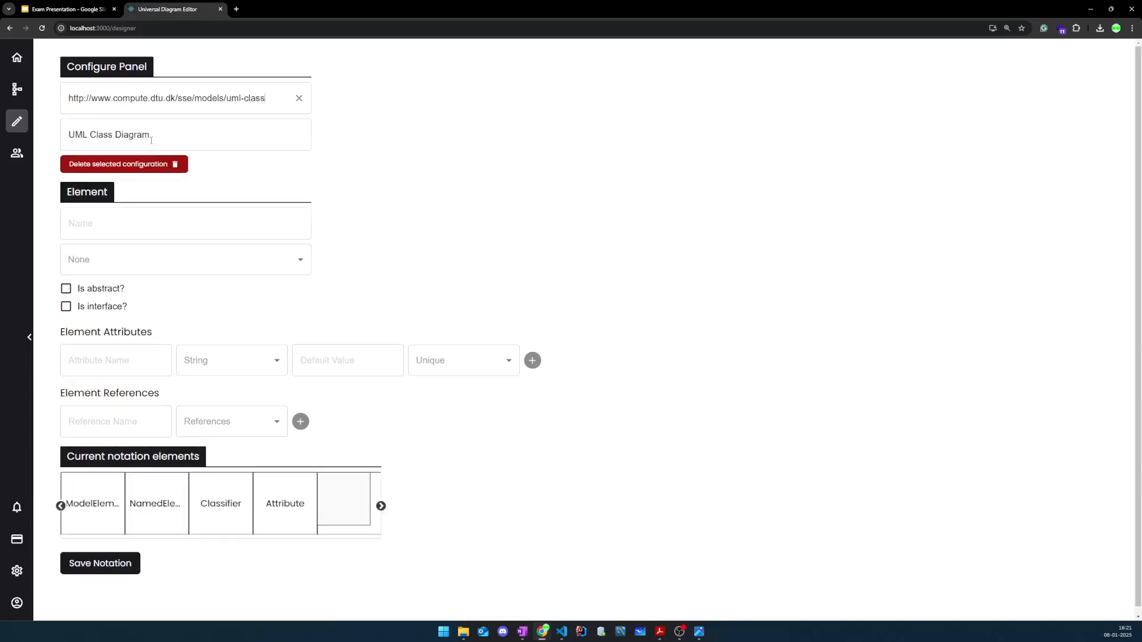
Select the Class element of the UML Class Diagram notation and show its graphical representation in the draw panel
left_click(127, 214)
left_click(101, 334)
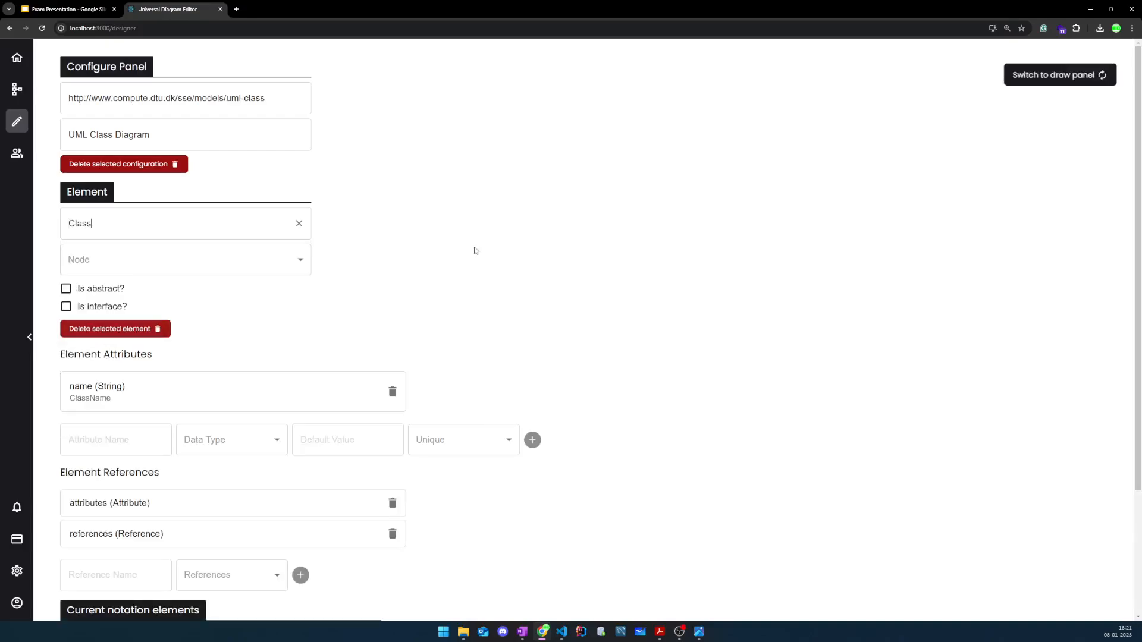
left_click(474, 248)
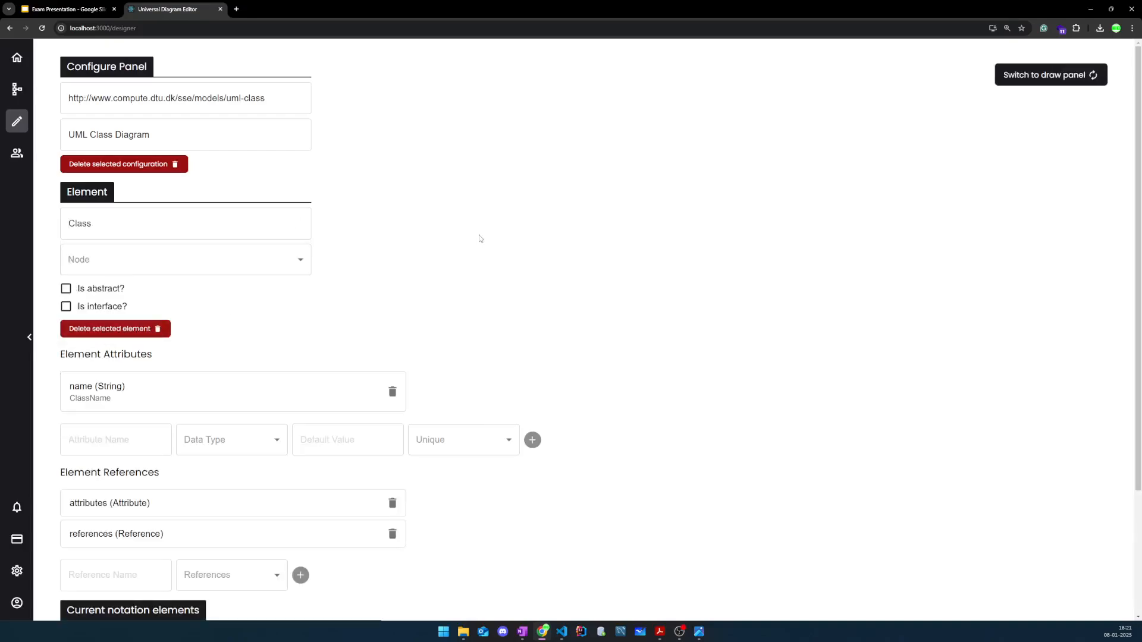
left_click(1036, 83)
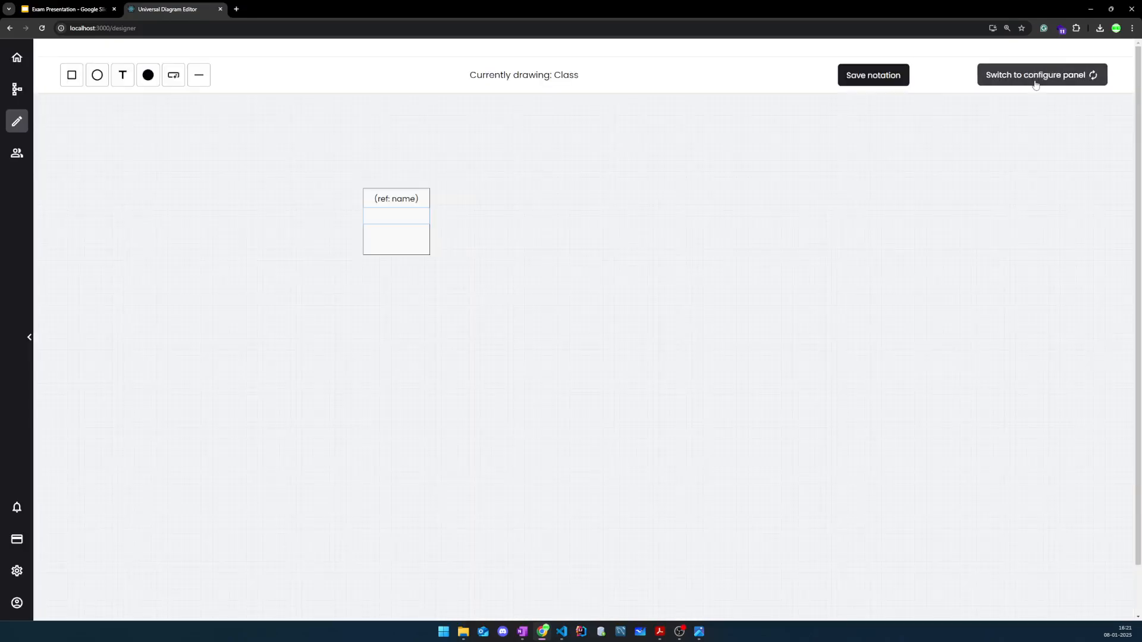
Inspect the text details of the Class drawing's name label, including the attributes it can reference
double_click(397, 198)
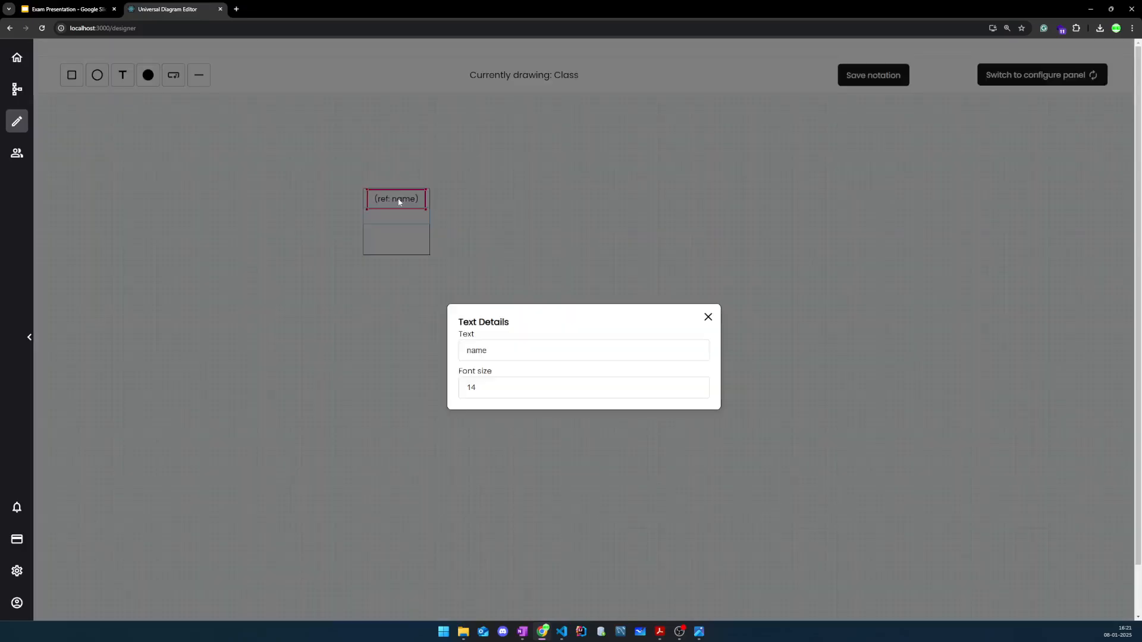
left_click(500, 355)
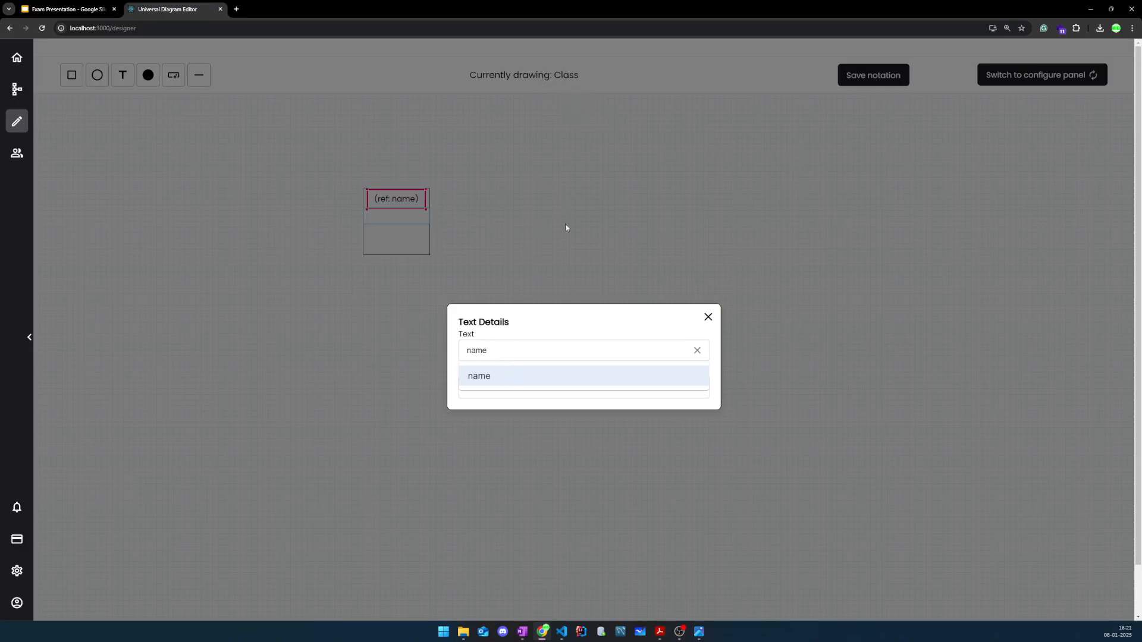
left_click(551, 328)
left_click(708, 317)
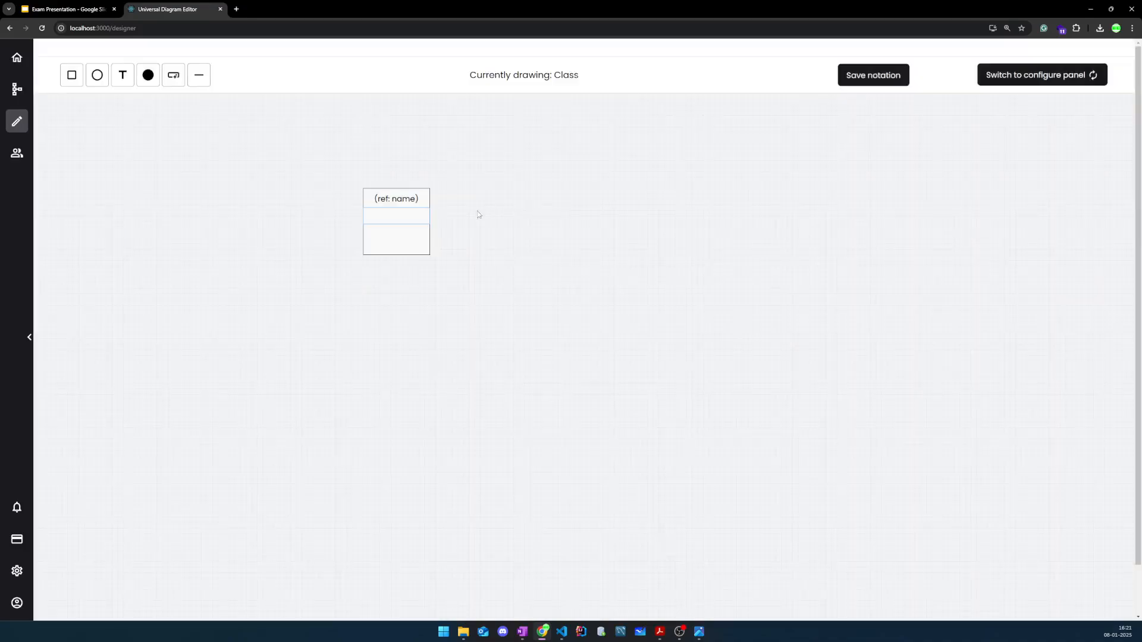
Inspect the details of the compartment below the name label, including its available content options
left_click(389, 217)
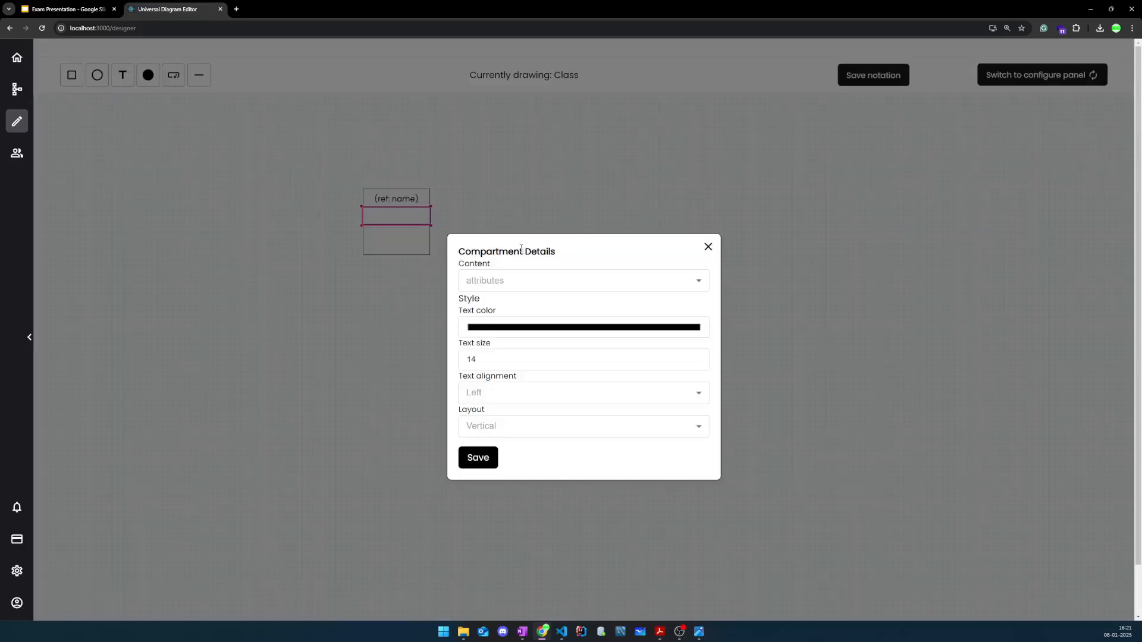
left_click(533, 277)
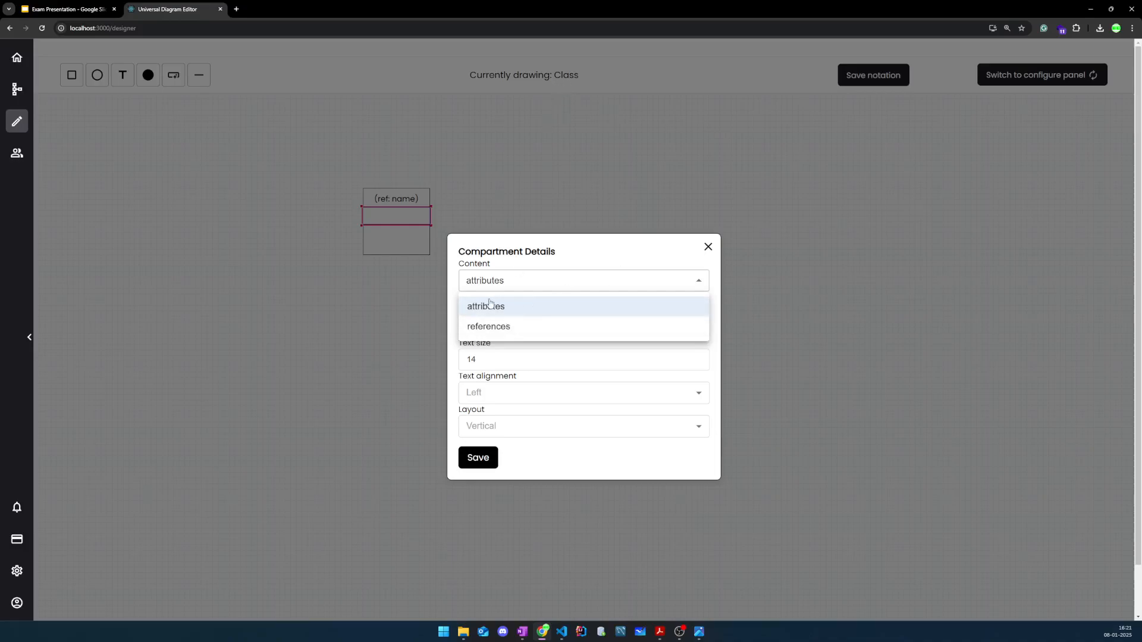
left_click(568, 266)
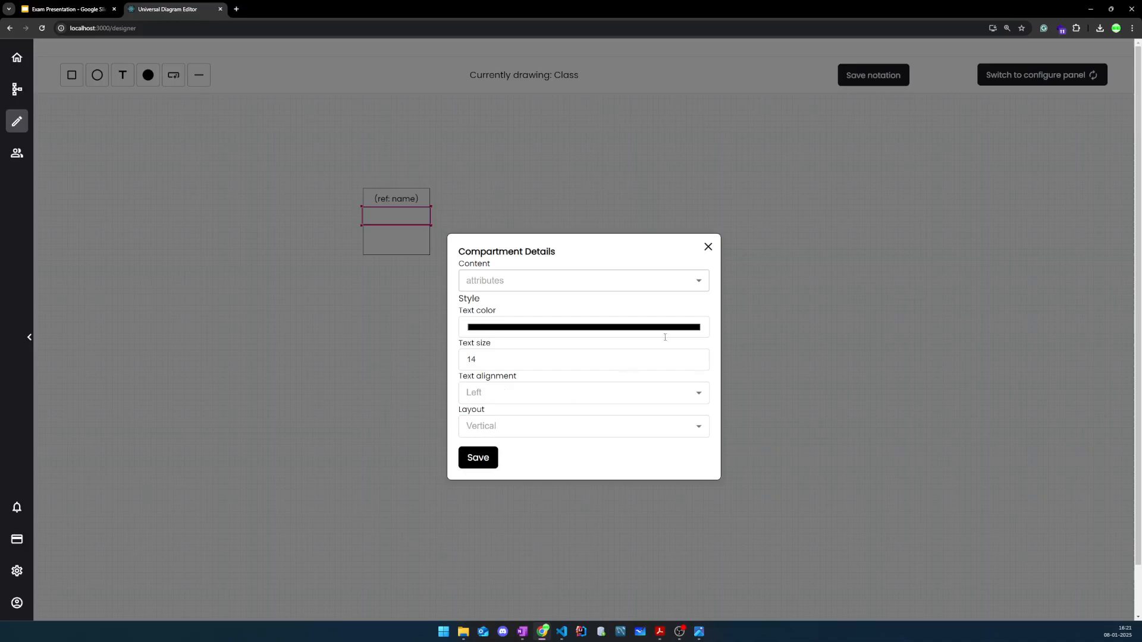
left_click(707, 247)
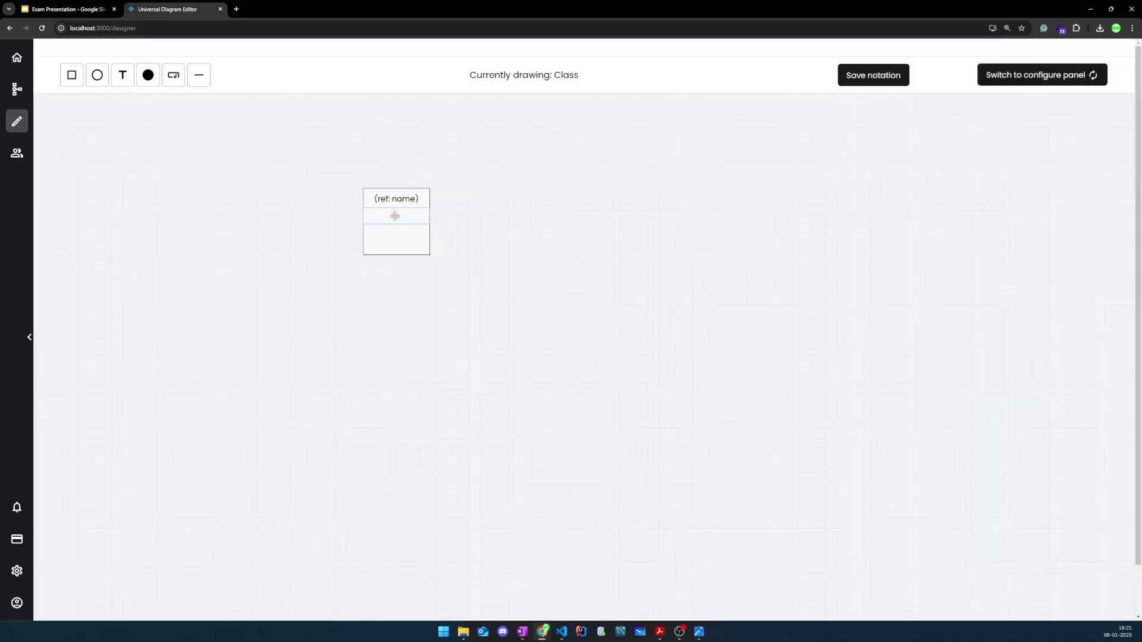
Return to the diagram editor, place a class on the blank canvas and name it Dog
left_click(1027, 81)
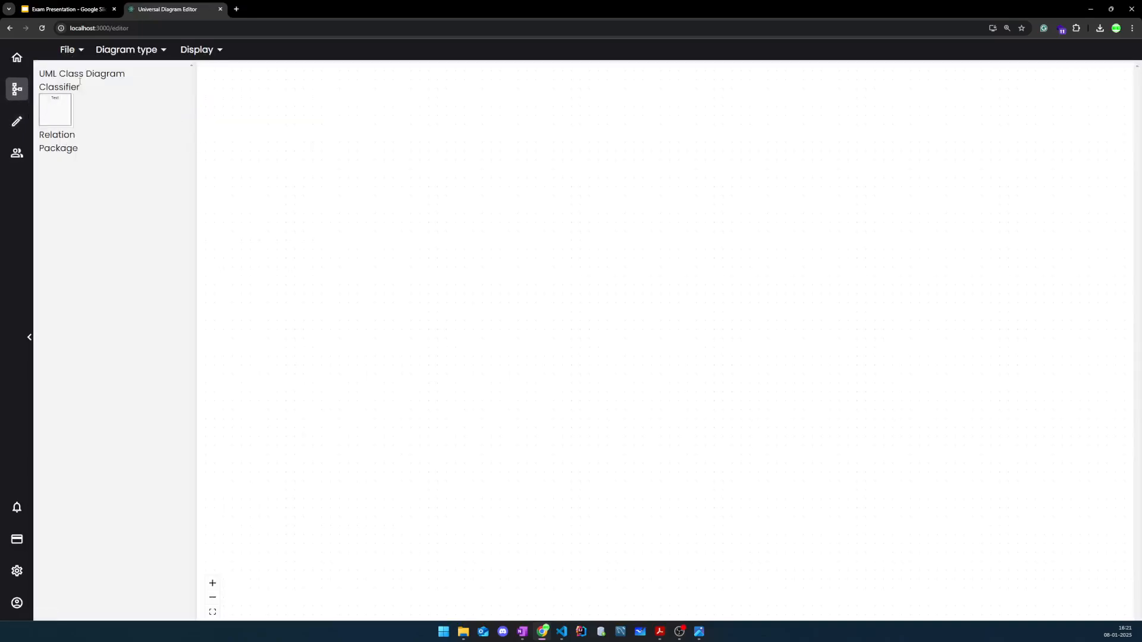
left_click_drag(59, 107, 443, 202)
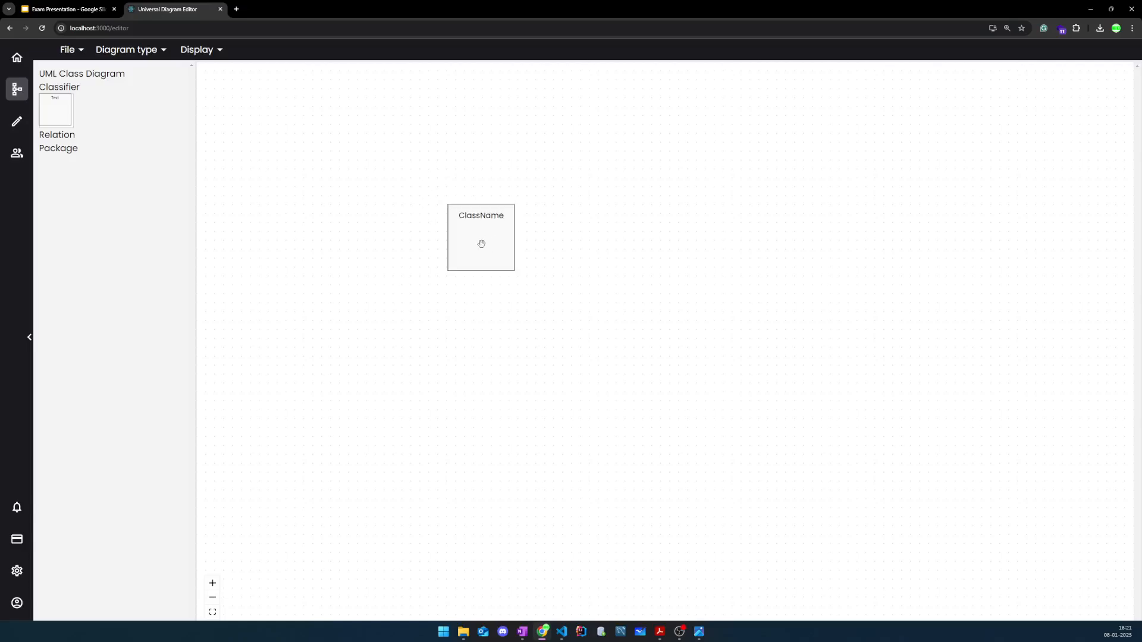
double_click(481, 244)
left_click(483, 231)
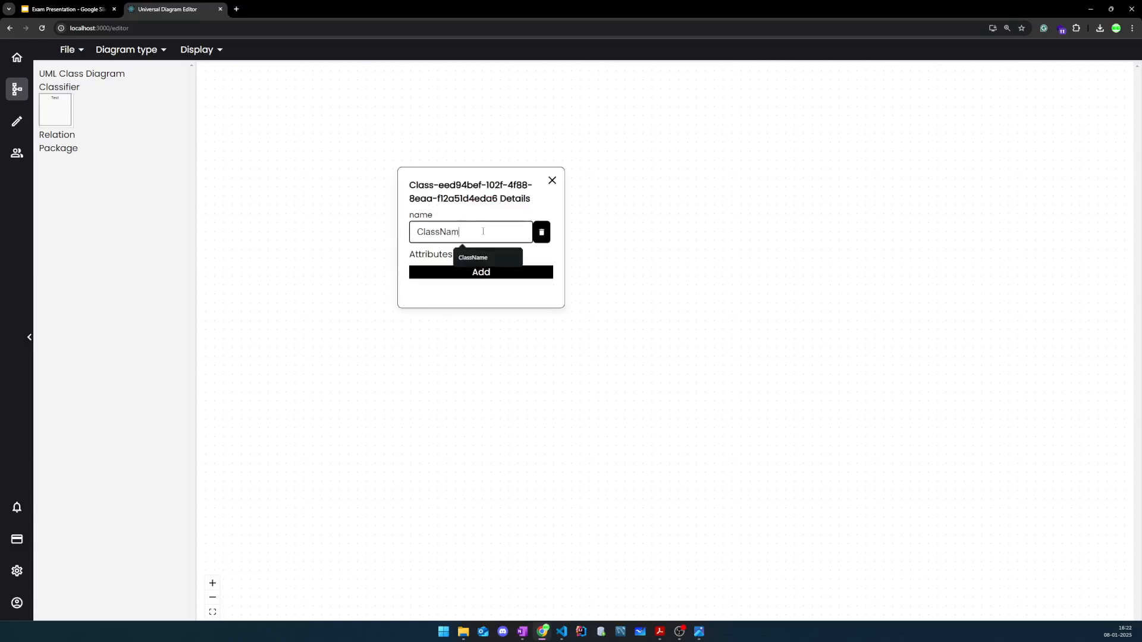
key("BackSpace")
key("BackSpace")
key("BackSpace")
key("BackSpace")
key("BackSpace")
key("BackSpace")
key("BackSpace")
key("BackSpace")
key("BackSpace")
type("Dog")
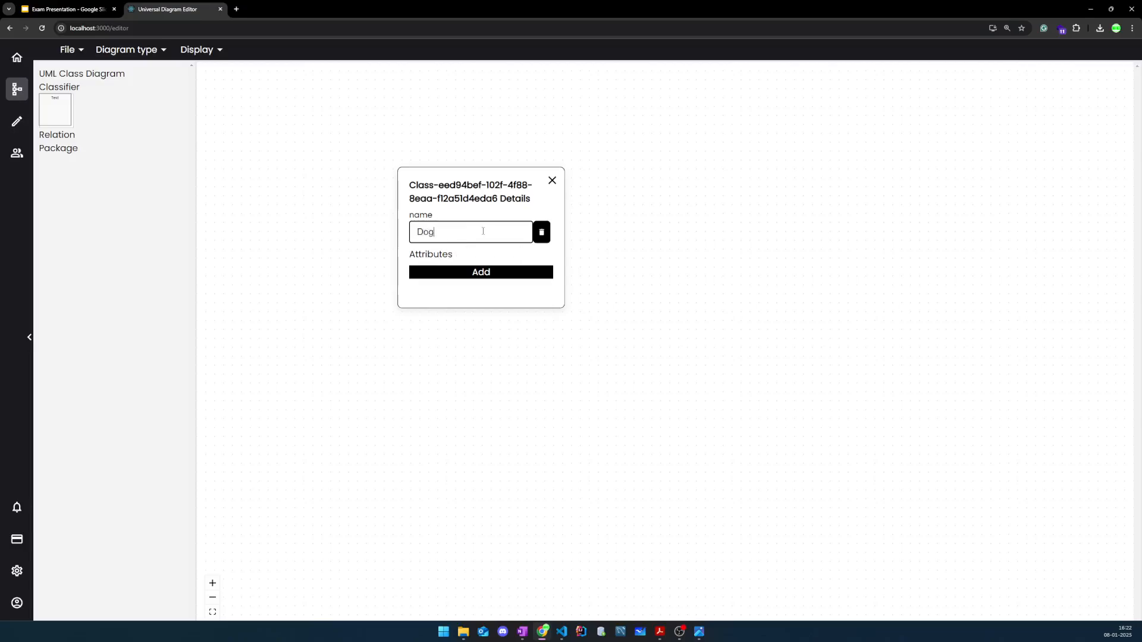
left_click(552, 180)
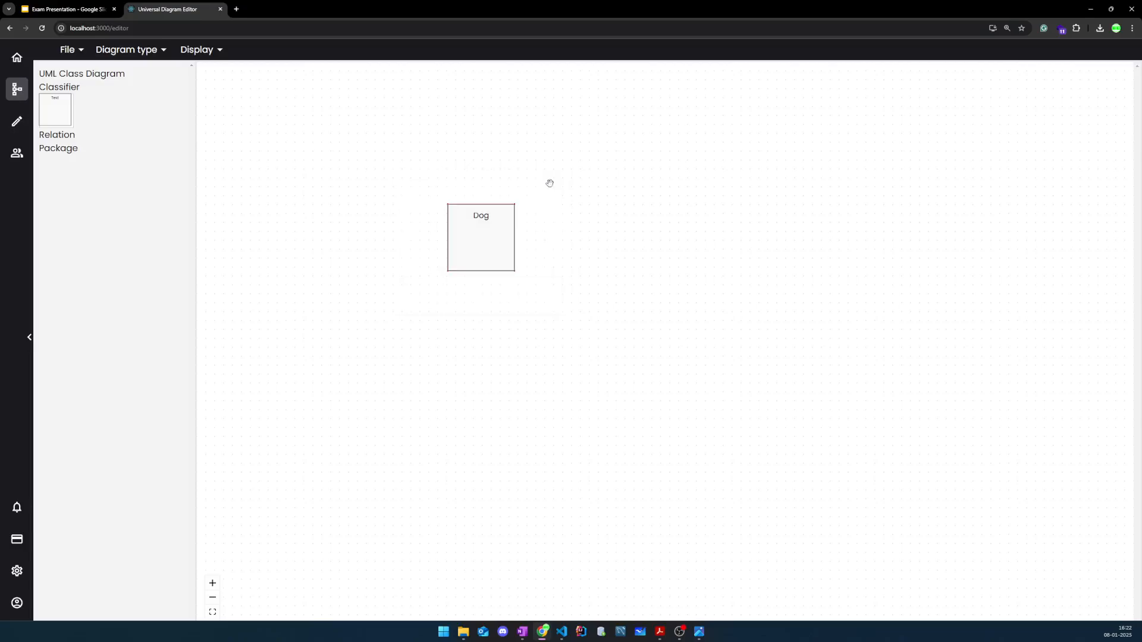
Add an attribute called name with type String to the Dog class
double_click(475, 246)
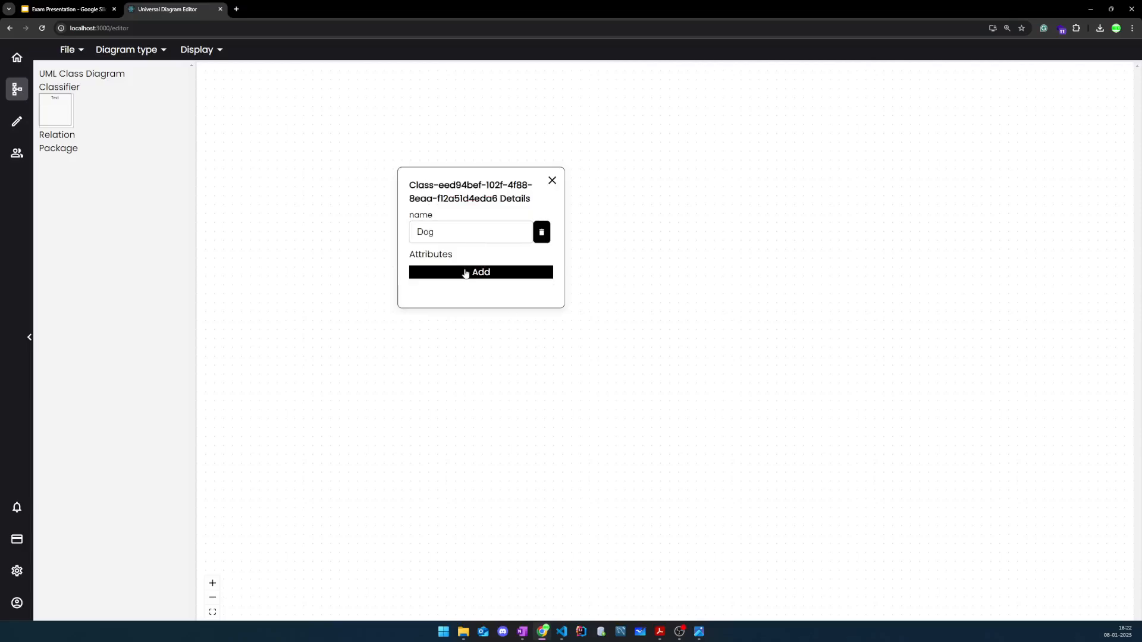
left_click(466, 272)
left_click(482, 218)
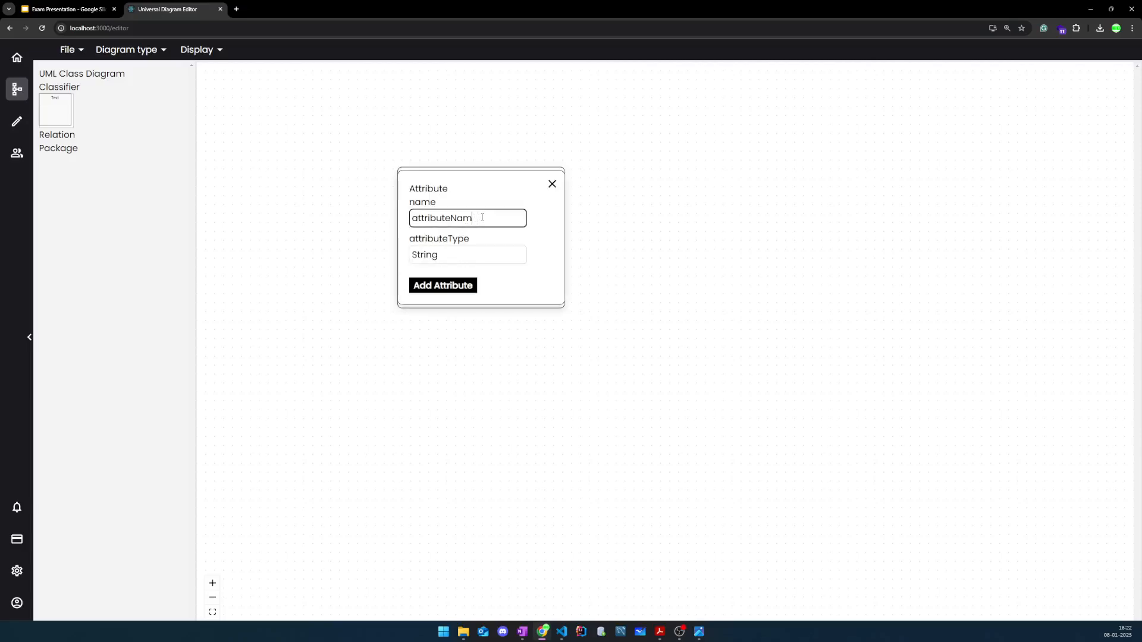
key("BackSpace")
key("BackSpace")
key("BackSpace")
key("BackSpace")
key("BackSpace")
key("BackSpace")
key("BackSpace")
key("BackSpace")
key("BackSpace")
key("BackSpace")
key("BackSpace")
key("BackSpace")
type("name")
left_click(465, 253)
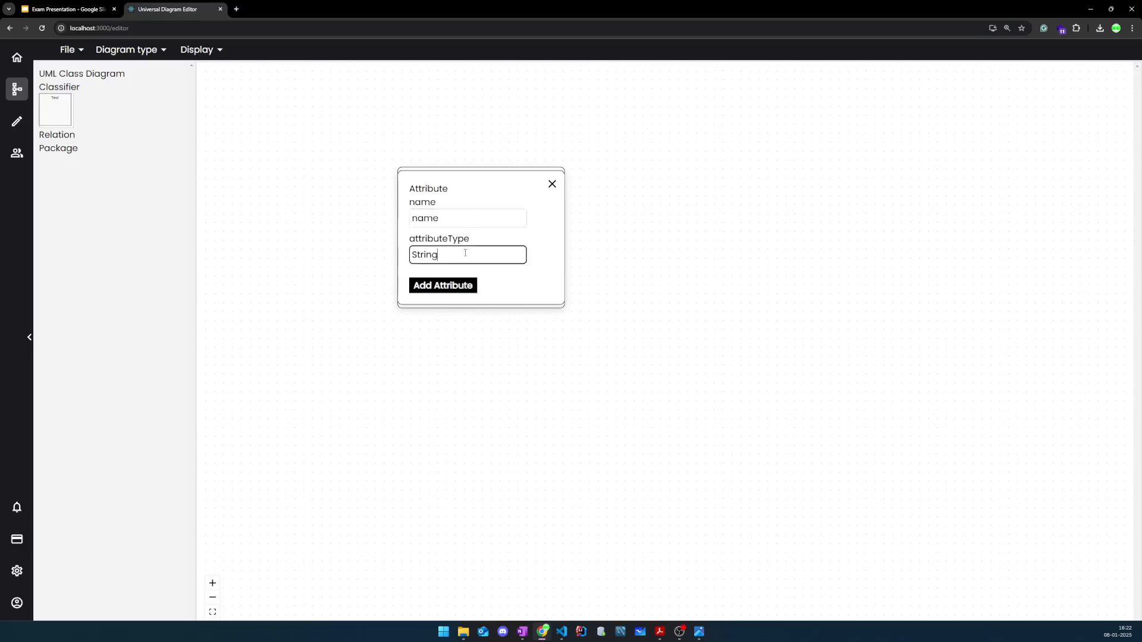
left_click(443, 286)
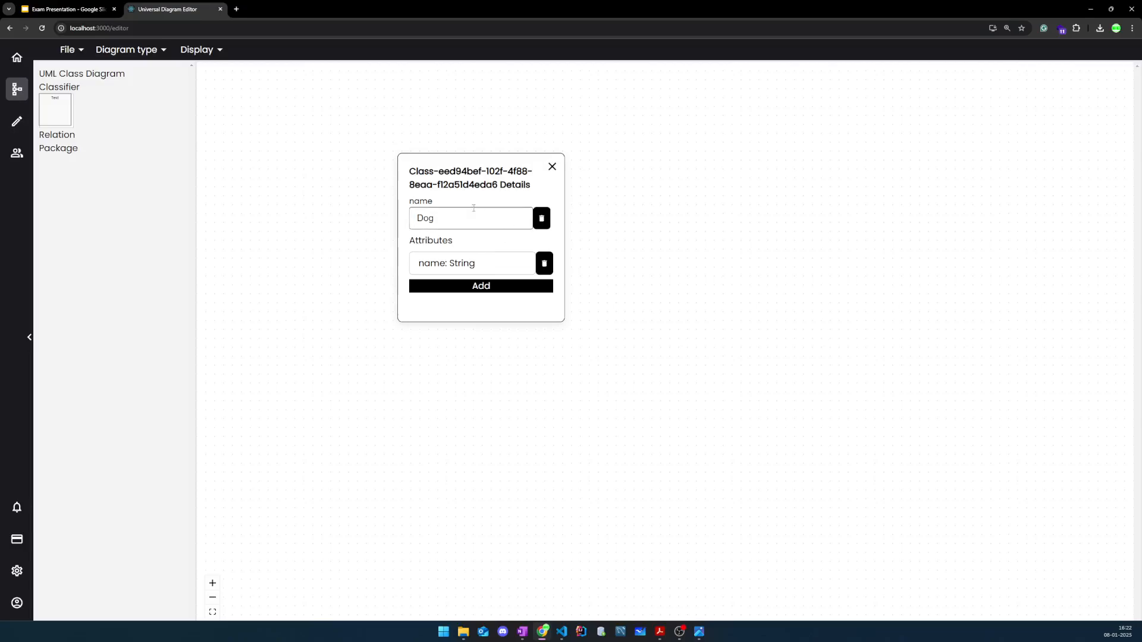
left_click(552, 168)
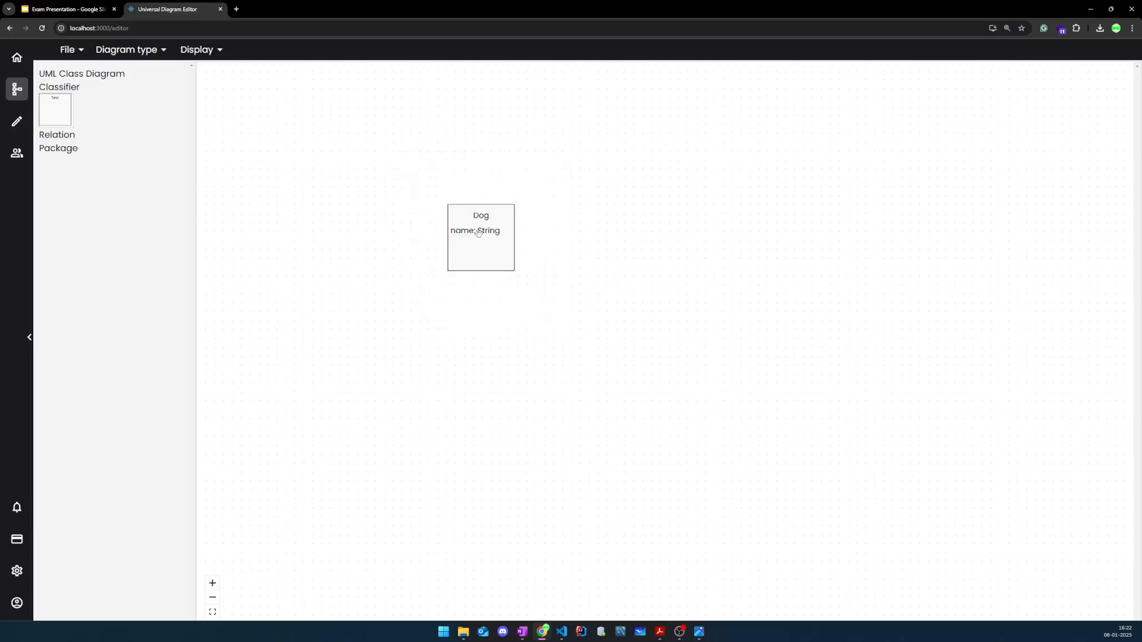
Add a second attribute called age with type int to the Dog class
left_click(470, 256)
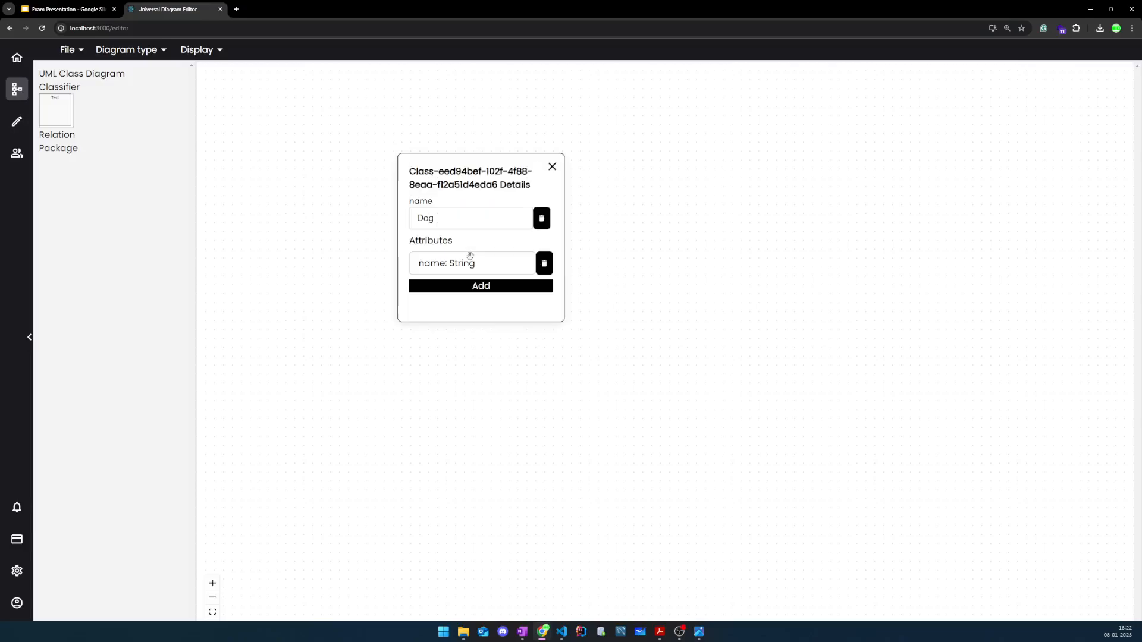
left_click(454, 290)
left_click(483, 221)
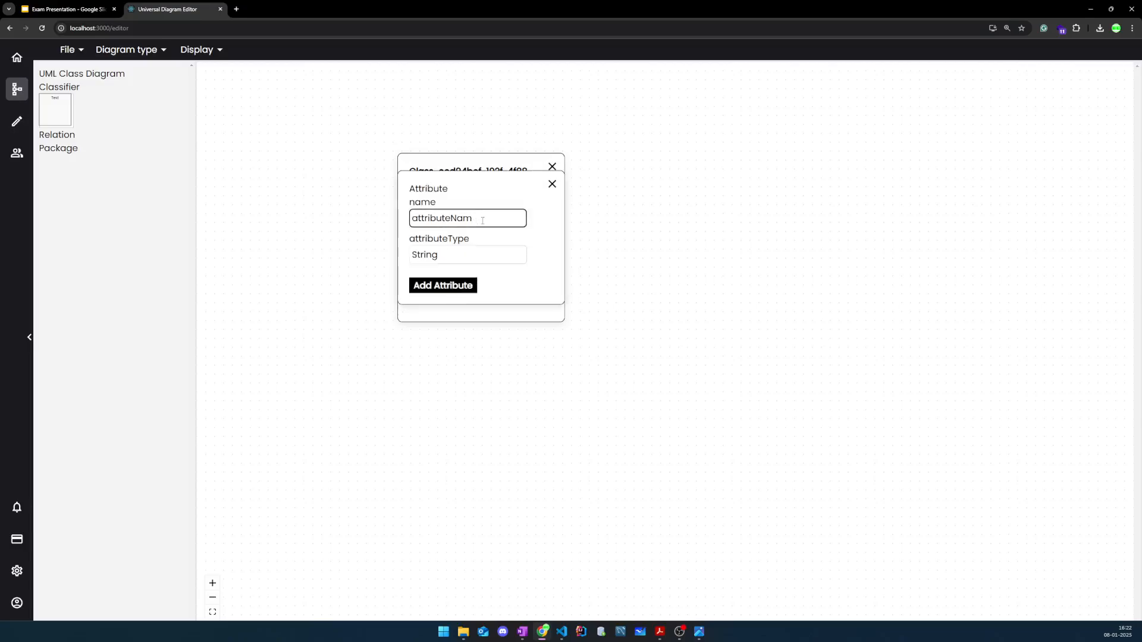
key("BackSpace")
key("BackSpace")
key("BackSpace")
key("BackSpace")
key("BackSpace")
key("BackSpace")
key("BackSpace")
key("BackSpace")
key("BackSpace")
key("BackSpace")
key("BackSpace")
key("BackSpace")
type("age")
left_click(438, 257)
key("BackSpace")
key("BackSpace")
key("BackSpace")
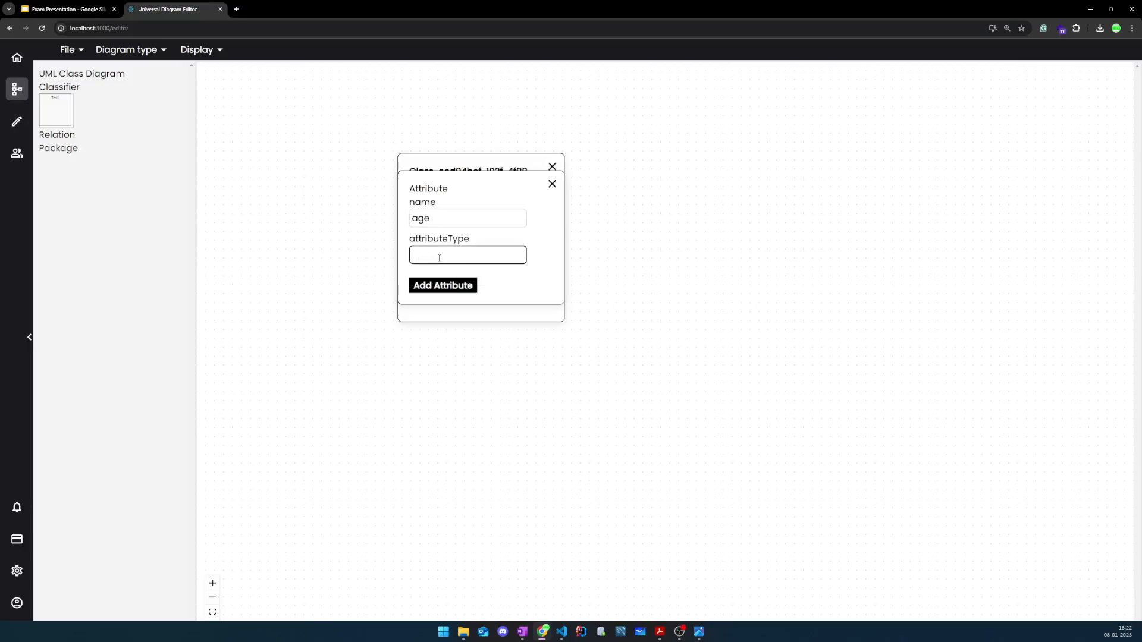
type("int")
left_click(443, 286)
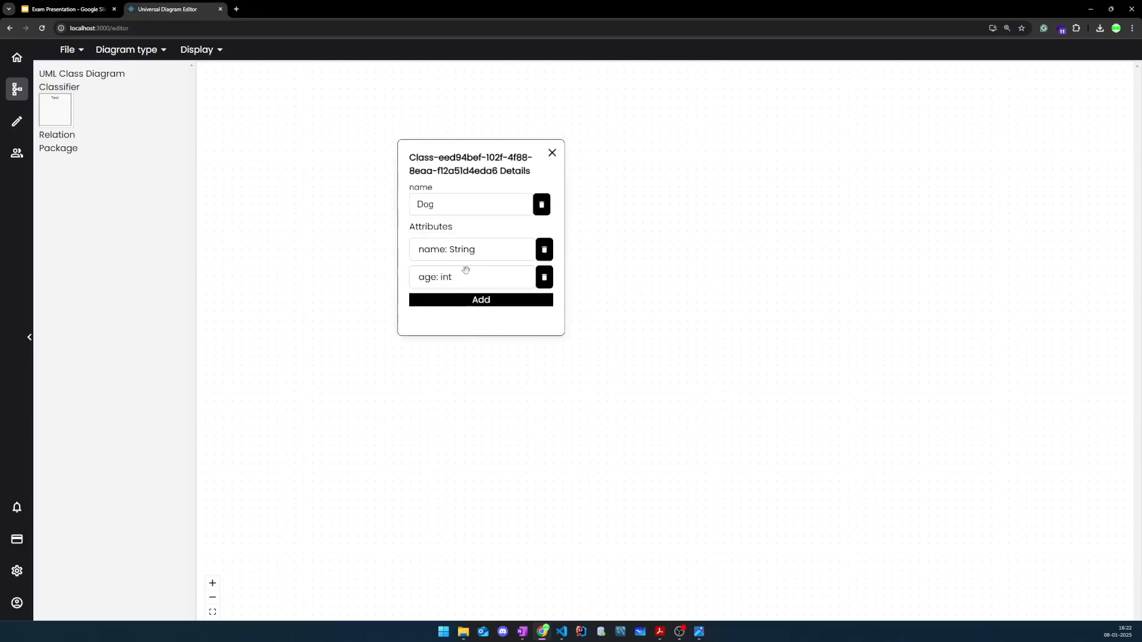
left_click(551, 153)
left_click(550, 251)
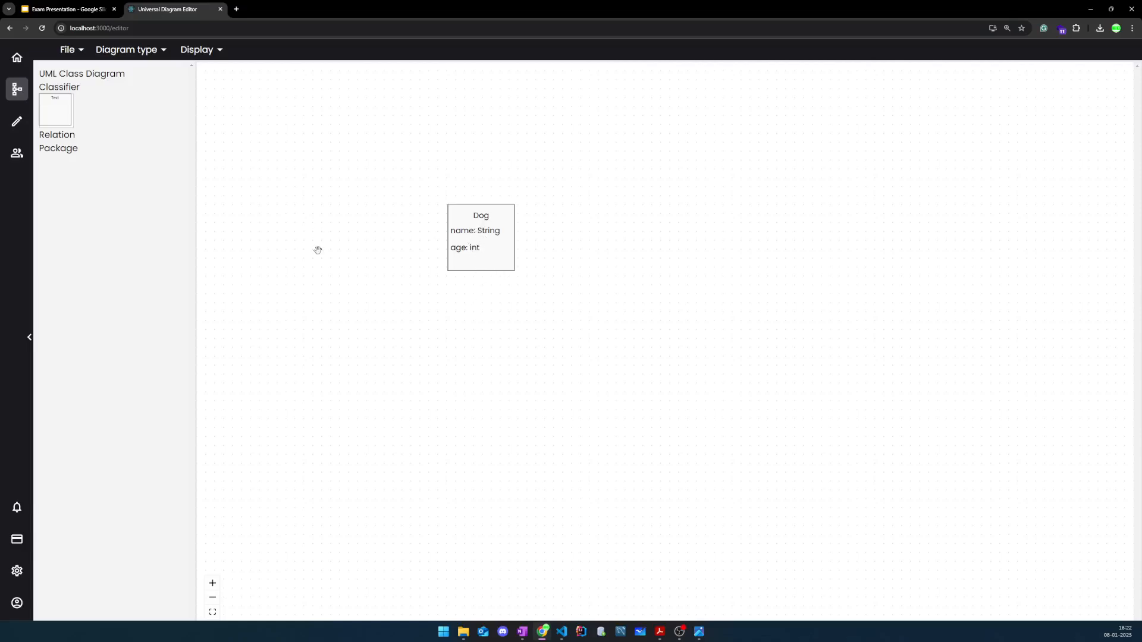
Export the class diagram as JPEG, view the downloaded image and close it
left_click(67, 49)
mouse_move(101, 143)
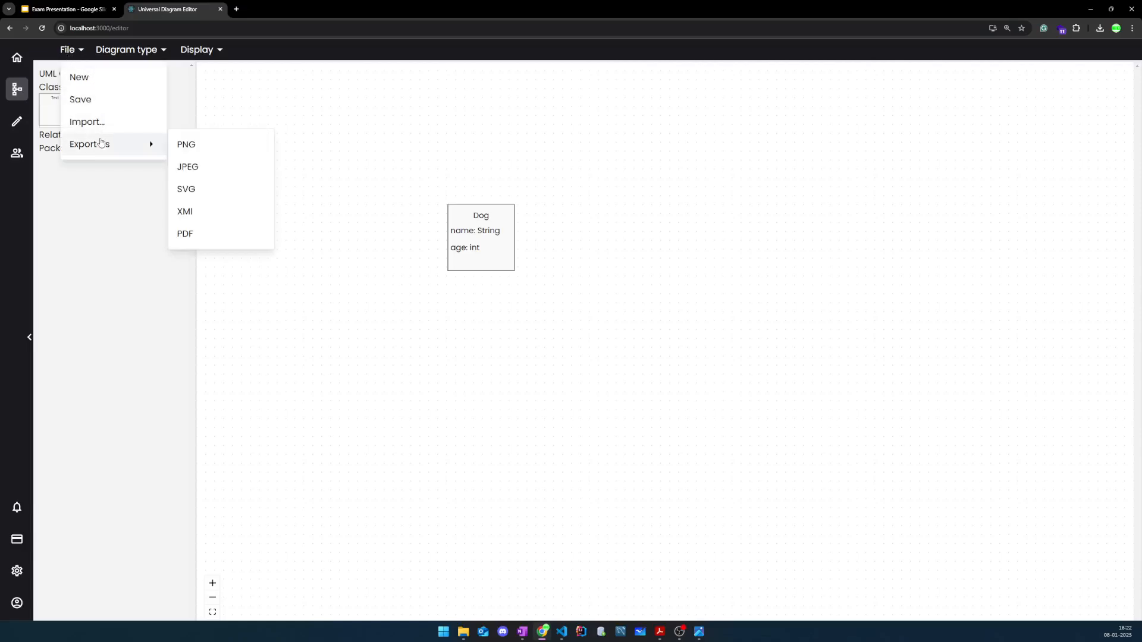
left_click(188, 167)
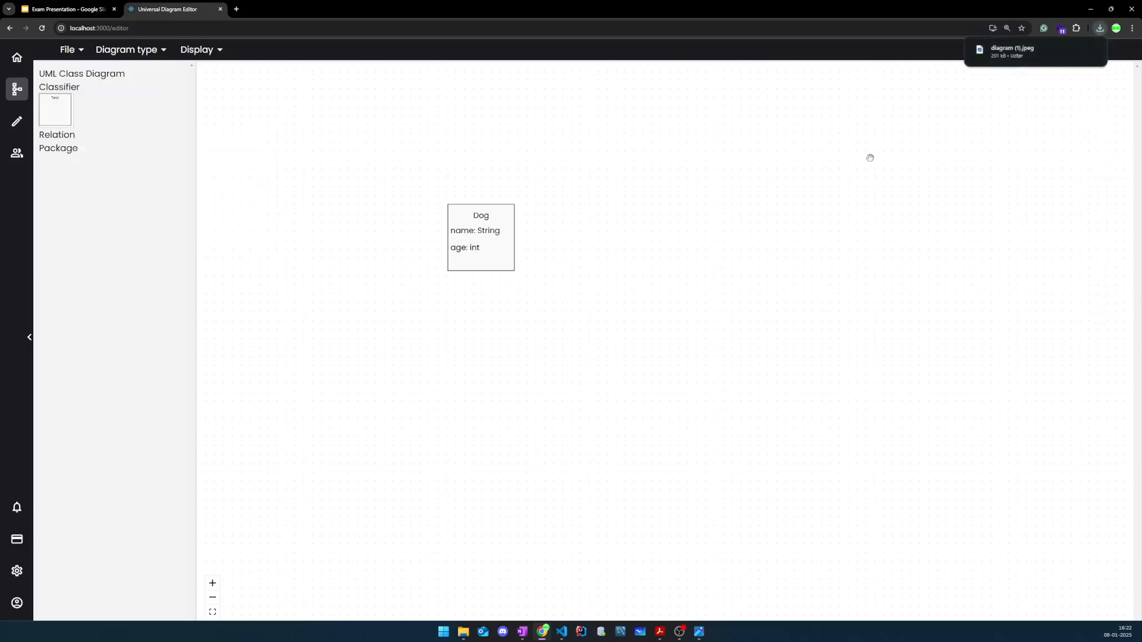
left_click(1011, 53)
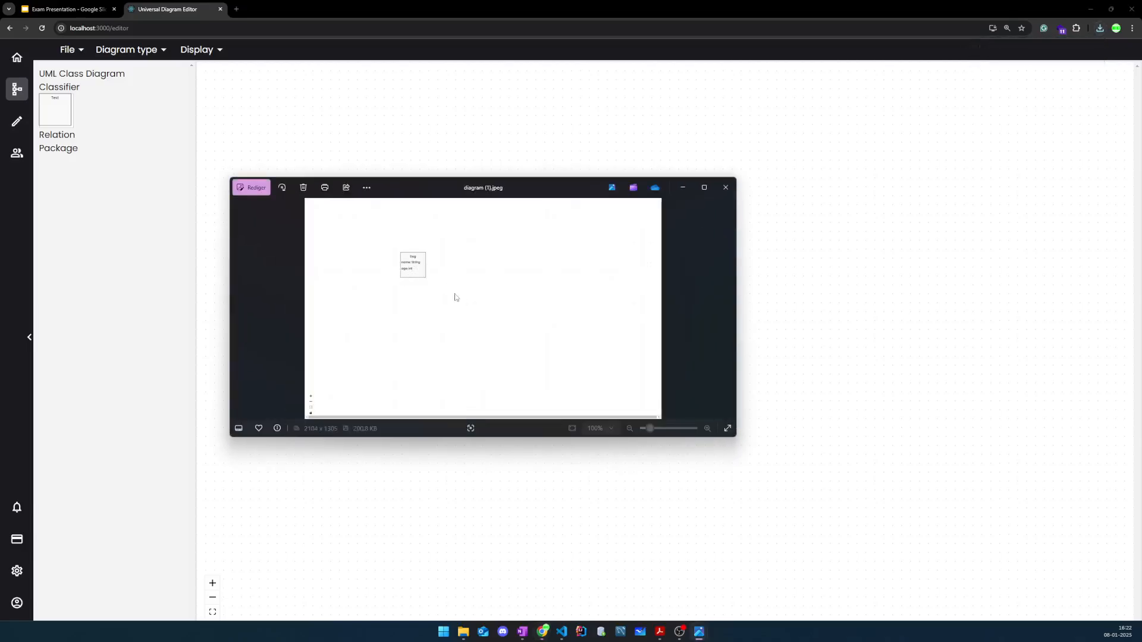
left_click(725, 188)
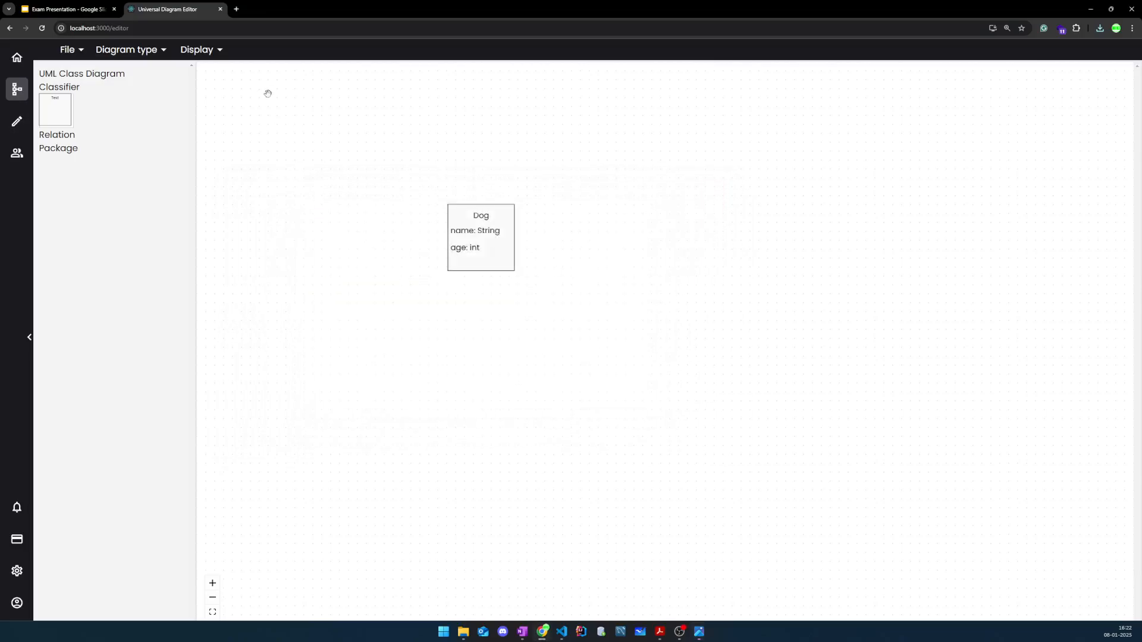
Switch to the Exam Presentation in Google Slides, start the slideshow at the DEMO slide and go to the Design Overview slide
left_click(66, 9)
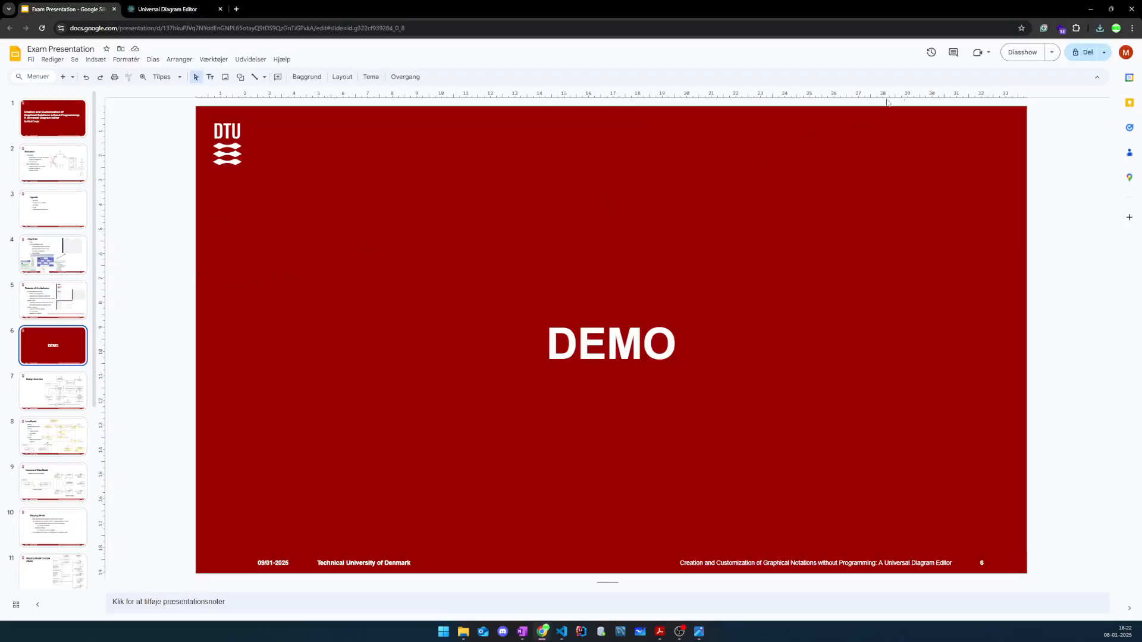
left_click(1023, 52)
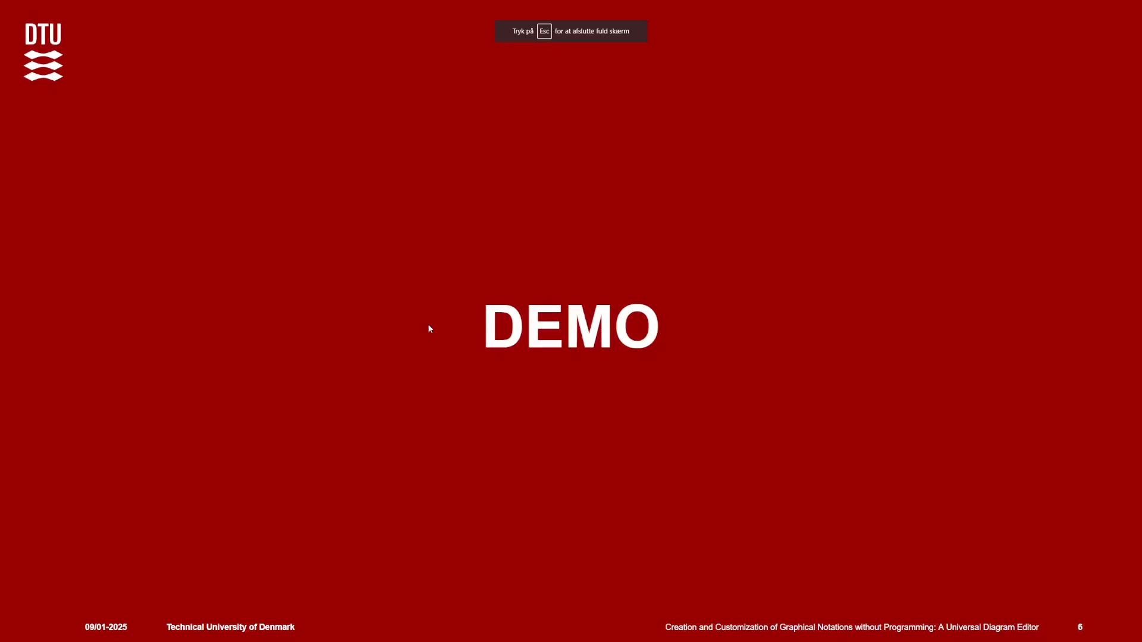
key("Left")
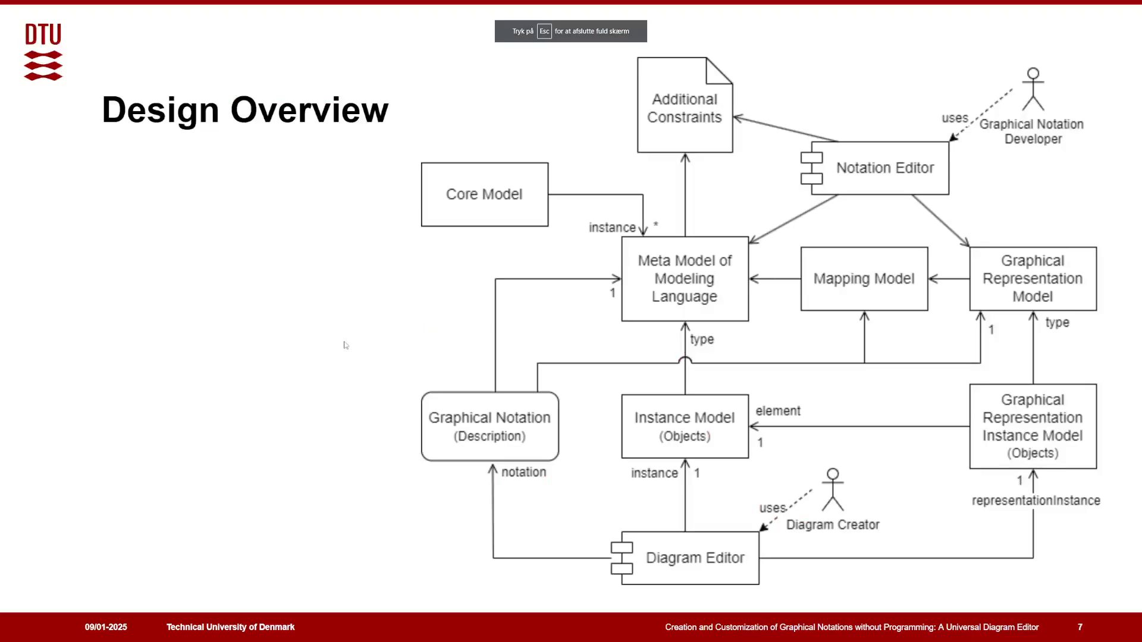